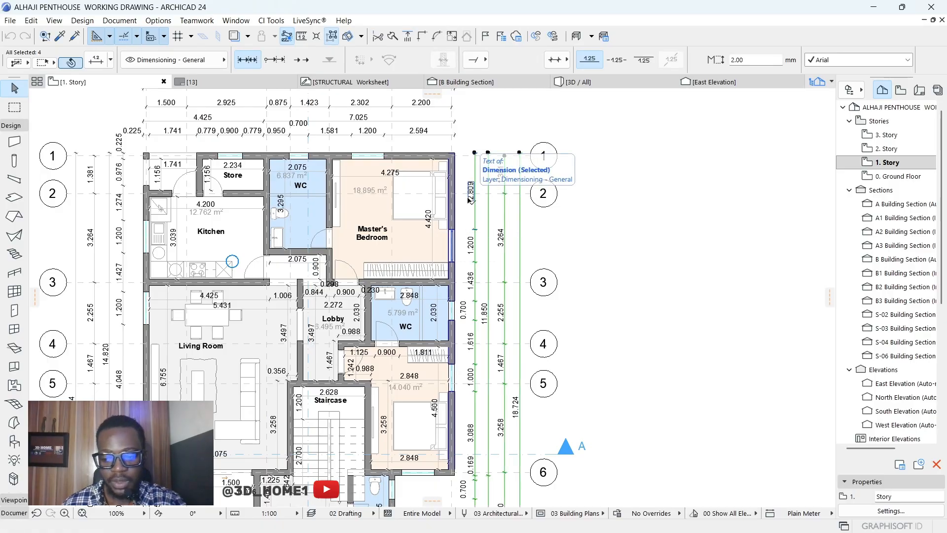
Step: Delete the selected exterior dimension chains between the plan's east wall and the numbered grid bubbles
{"action": "key", "text": "Delete"}
{"action": "scroll", "coordinate": [471, 205], "scroll_direction": "down", "scroll_amount": 3}
{"action": "scroll", "coordinate": [483, 206], "scroll_direction": "up", "scroll_amount": 1}
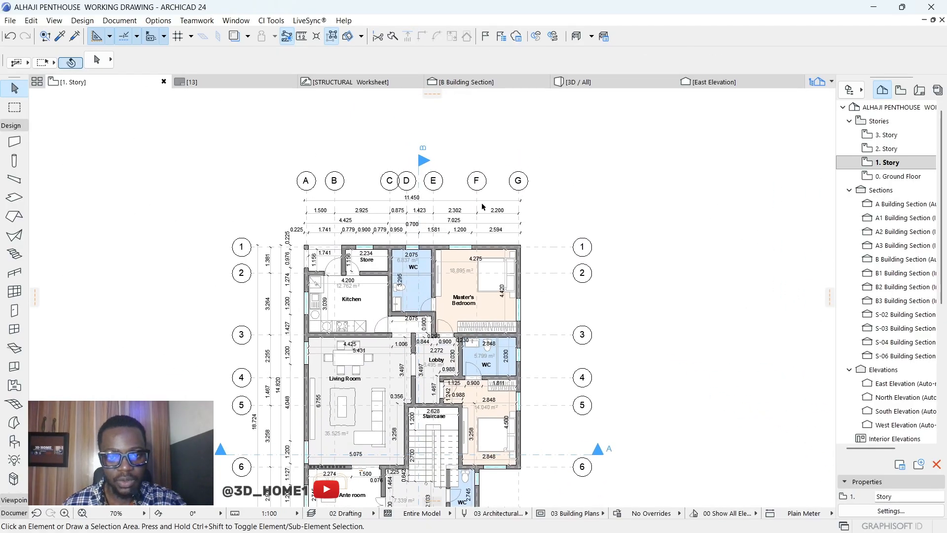
Step: Delete the exterior dimension chains between the plan's north wall and the lettered grid bubbles A to G
{"action": "left_click", "coordinate": [508, 203]}
{"action": "left_click", "coordinate": [302, 239]}
{"action": "key", "text": "Delete"}
Step: Examine the dimension chains along the plan's west side, comparing them with the walls, windows and numbered grid lines
{"action": "scroll", "coordinate": [302, 280], "scroll_direction": "up", "scroll_amount": 4}
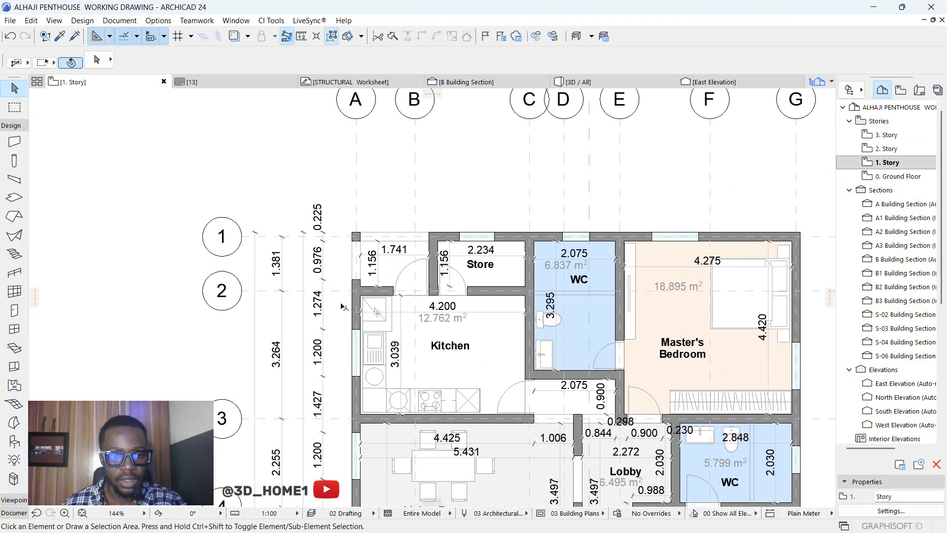
{"action": "scroll", "coordinate": [344, 306], "scroll_direction": "up", "scroll_amount": 2}
{"action": "scroll", "coordinate": [303, 204], "scroll_direction": "down", "scroll_amount": 4}
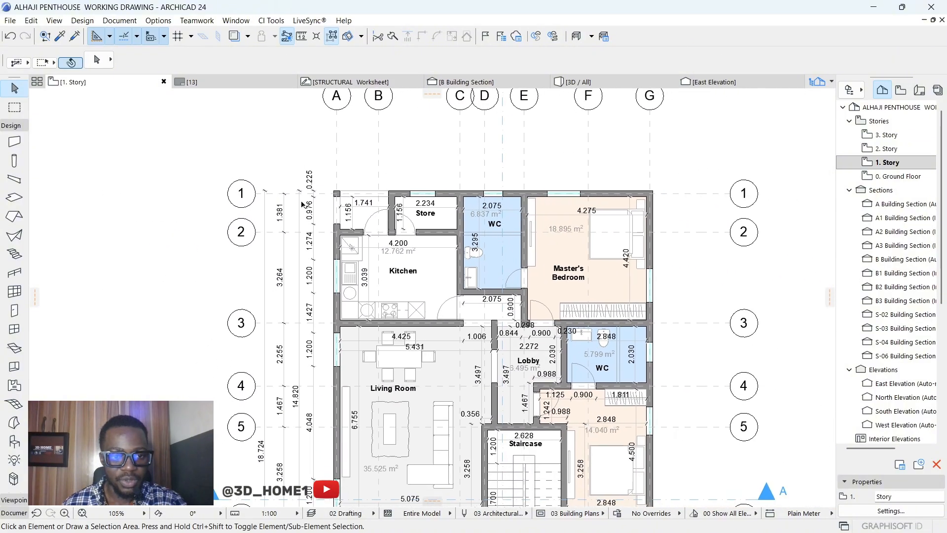
{"action": "scroll", "coordinate": [302, 205], "scroll_direction": "up", "scroll_amount": 5}
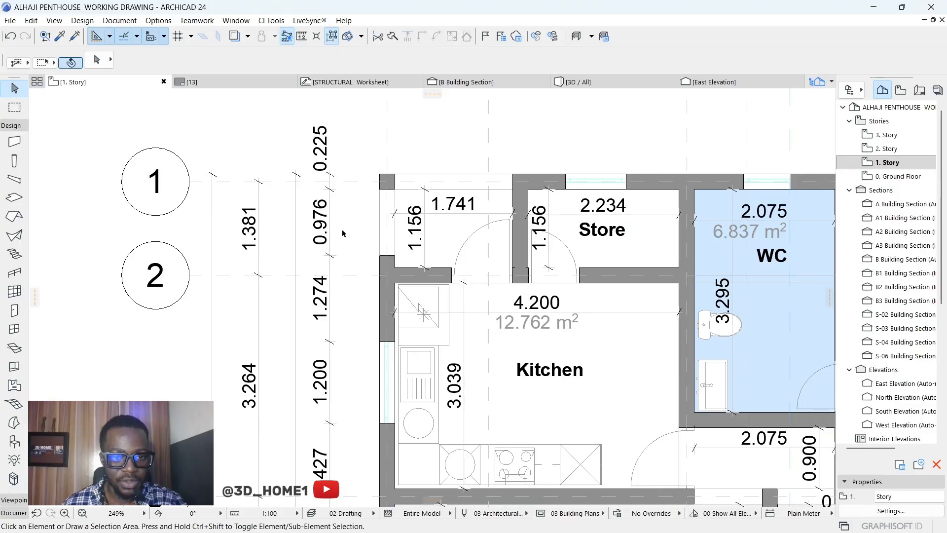
{"action": "scroll", "coordinate": [389, 208], "scroll_direction": "down", "scroll_amount": 3}
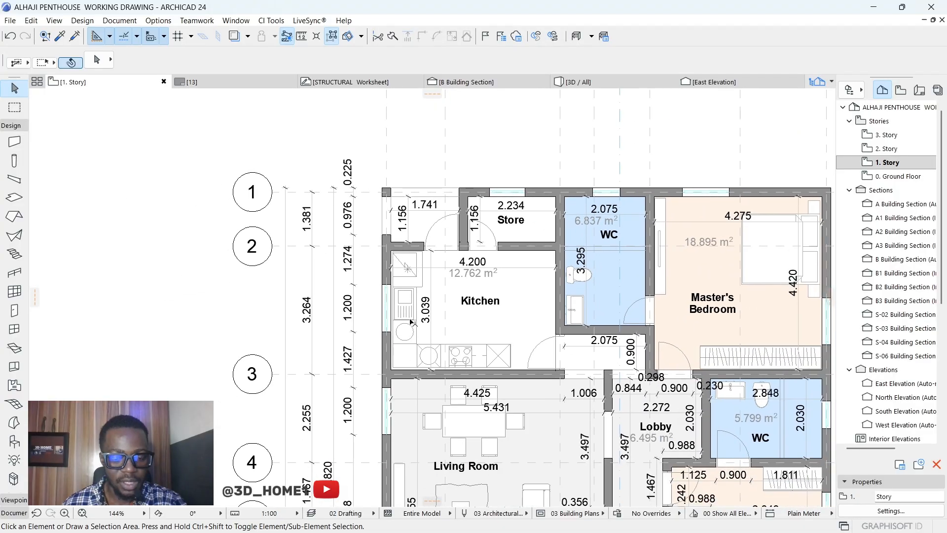
{"action": "scroll", "coordinate": [397, 308], "scroll_direction": "up", "scroll_amount": 2}
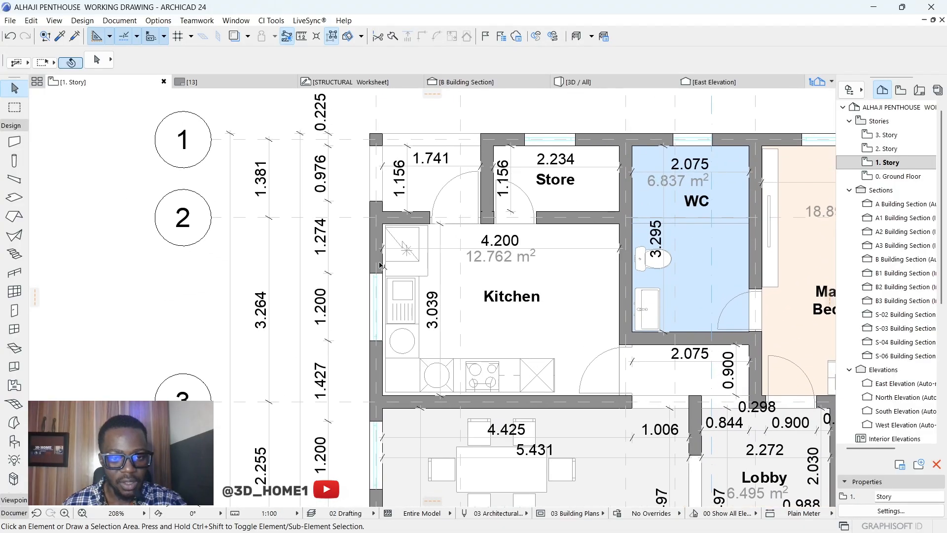
{"action": "scroll", "coordinate": [377, 197], "scroll_direction": "down", "scroll_amount": 4}
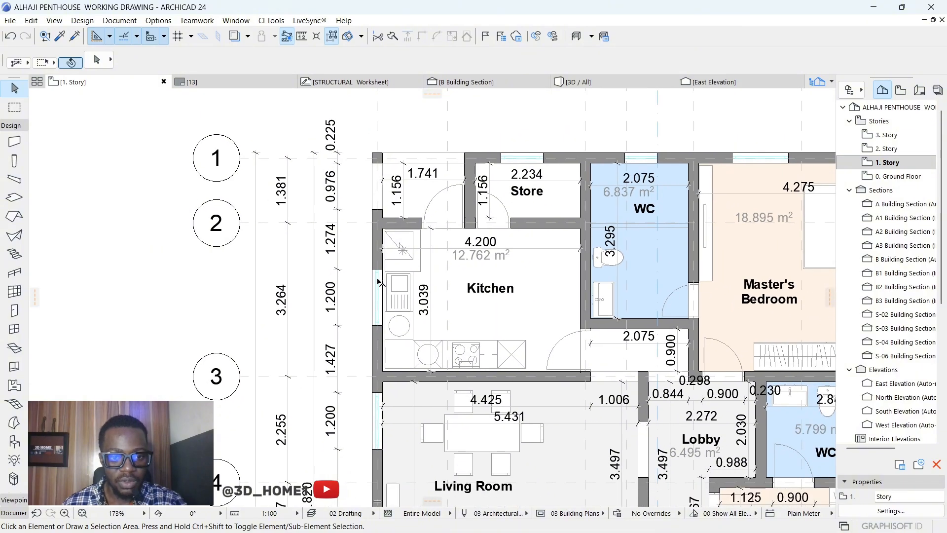
{"action": "scroll", "coordinate": [376, 357], "scroll_direction": "down", "scroll_amount": 2}
{"action": "scroll", "coordinate": [378, 355], "scroll_direction": "up", "scroll_amount": 5}
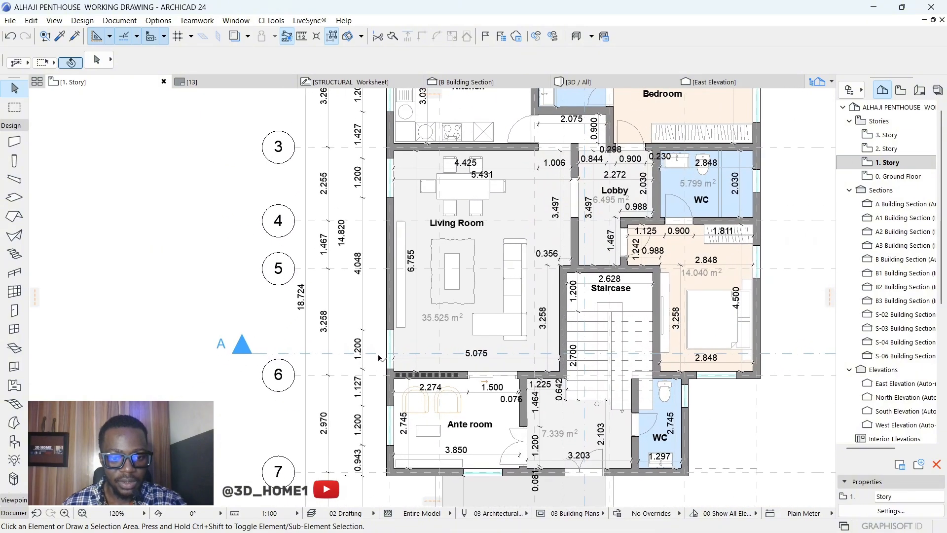
{"action": "scroll", "coordinate": [366, 318], "scroll_direction": "down", "scroll_amount": 7}
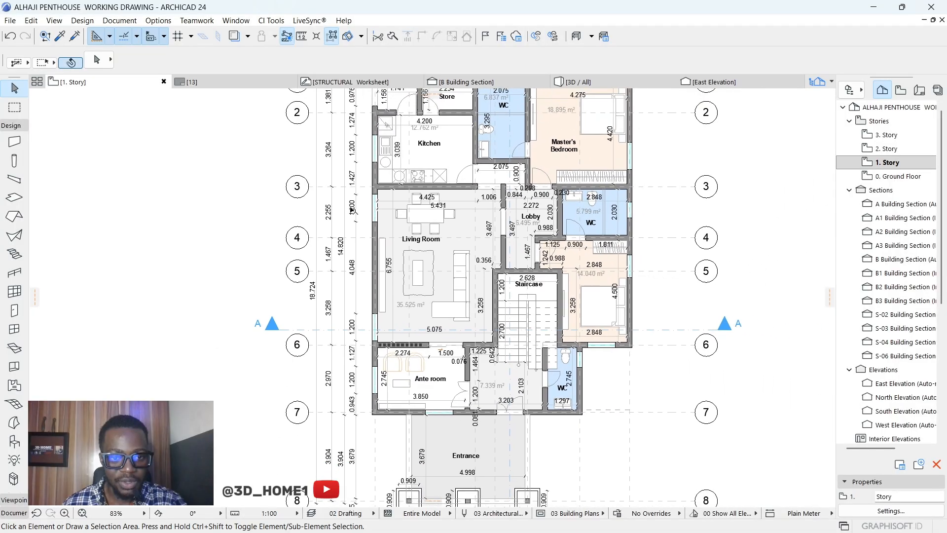
{"action": "scroll", "coordinate": [365, 188], "scroll_direction": "down", "scroll_amount": 2}
{"action": "scroll", "coordinate": [365, 187], "scroll_direction": "up", "scroll_amount": 5}
{"action": "scroll", "coordinate": [366, 188], "scroll_direction": "down", "scroll_amount": 4}
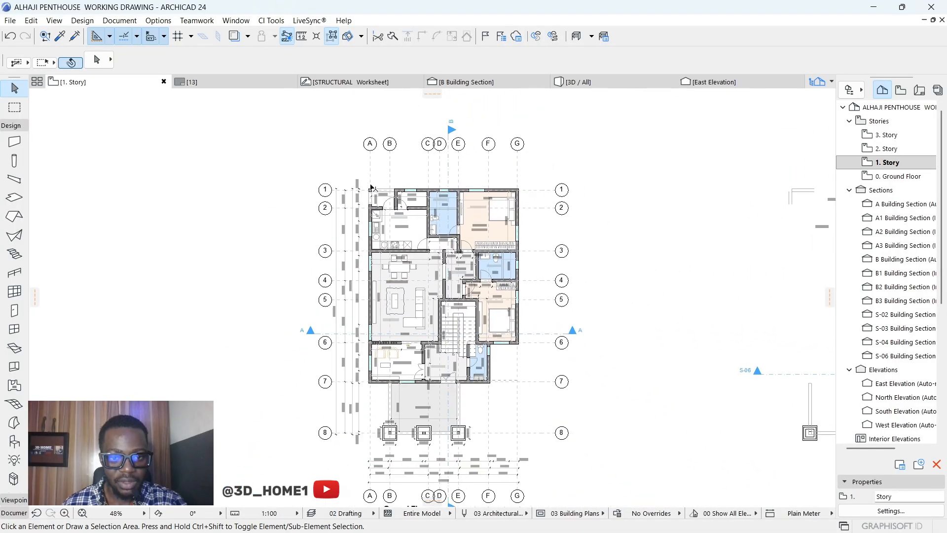
{"action": "scroll", "coordinate": [366, 188], "scroll_direction": "up", "scroll_amount": 2}
{"action": "scroll", "coordinate": [366, 188], "scroll_direction": "up", "scroll_amount": 3}
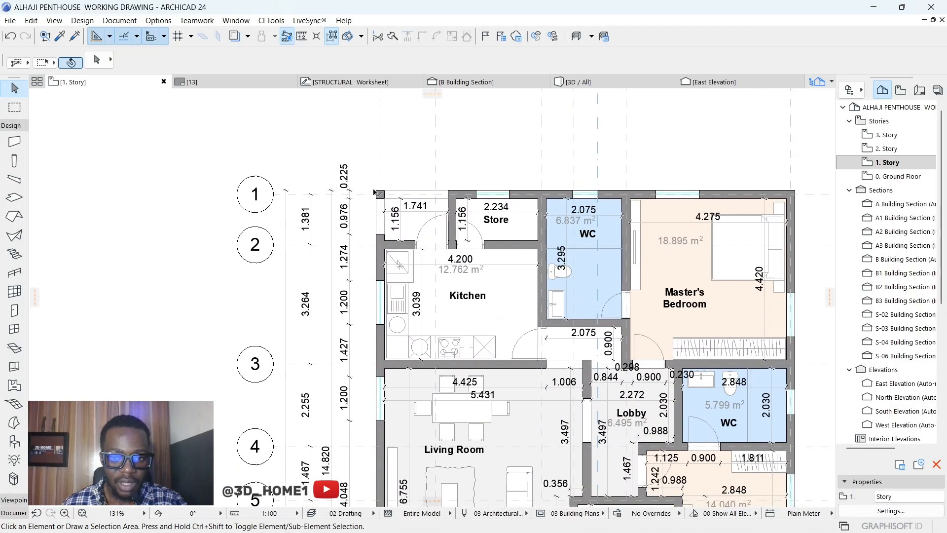
{"action": "scroll", "coordinate": [374, 192], "scroll_direction": "down", "scroll_amount": 5}
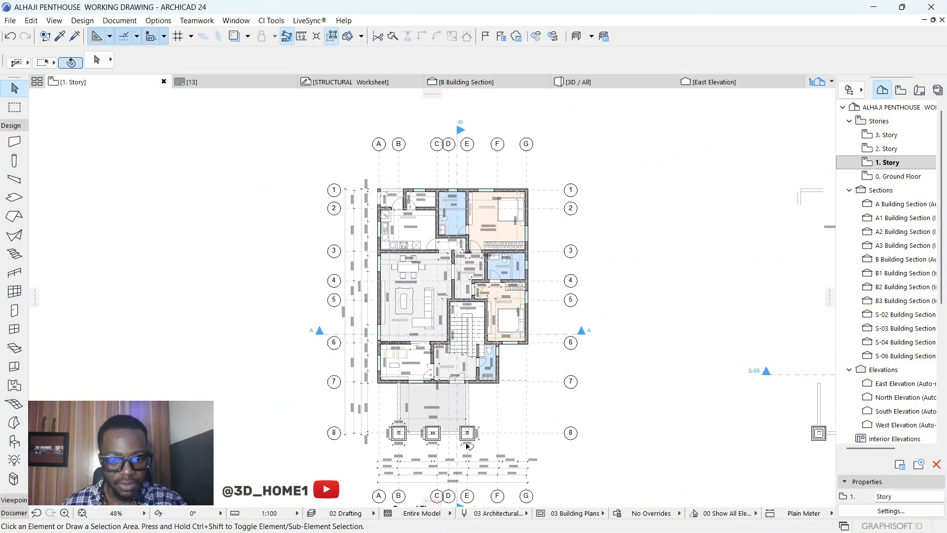
Step: Examine the dimension chains below the Entrance, comparing them with the columns, exterior walls, grid lines A to G and overall width
{"action": "scroll", "coordinate": [467, 445], "scroll_direction": "up", "scroll_amount": 7}
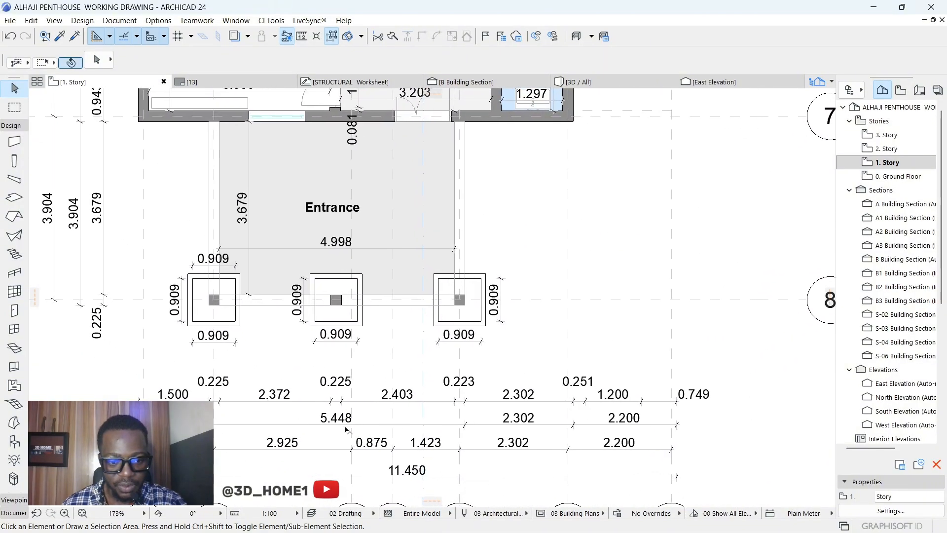
{"action": "scroll", "coordinate": [346, 429], "scroll_direction": "down", "scroll_amount": 2}
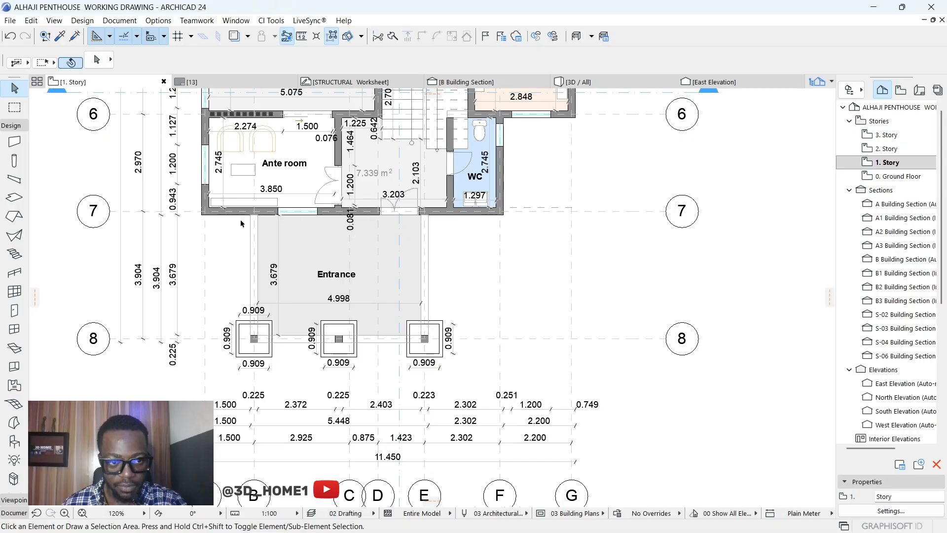
{"action": "scroll", "coordinate": [247, 303], "scroll_direction": "down", "scroll_amount": 1}
{"action": "scroll", "coordinate": [240, 361], "scroll_direction": "up", "scroll_amount": 2}
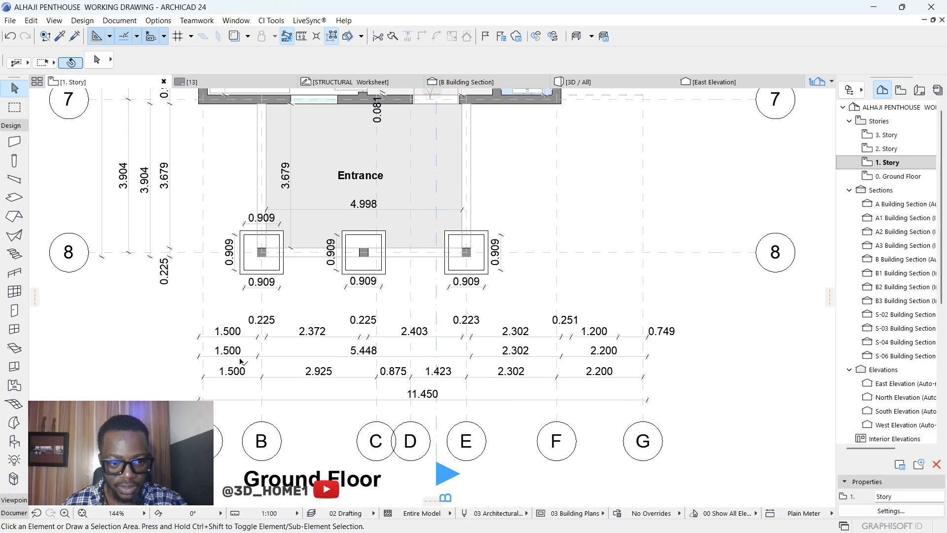
{"action": "scroll", "coordinate": [243, 364], "scroll_direction": "down", "scroll_amount": 1}
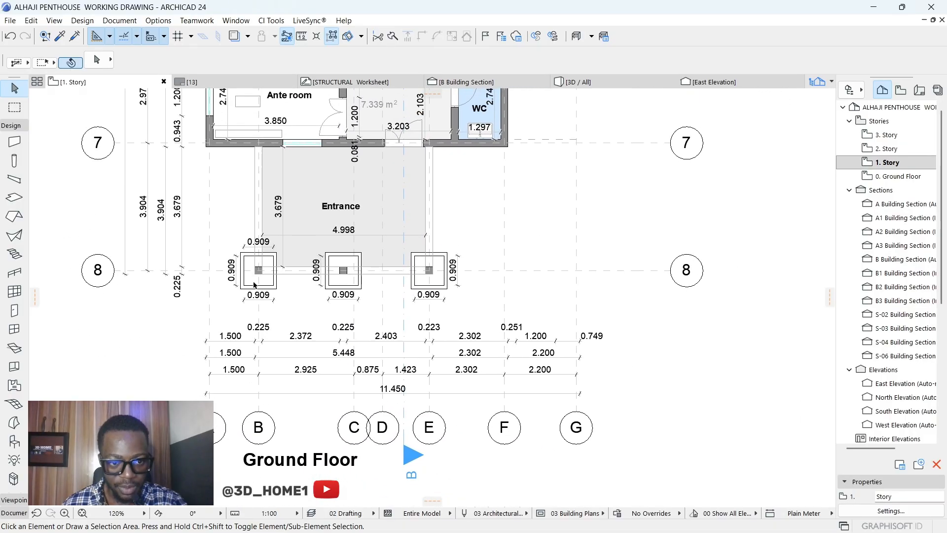
{"action": "scroll", "coordinate": [318, 357], "scroll_direction": "up", "scroll_amount": 1}
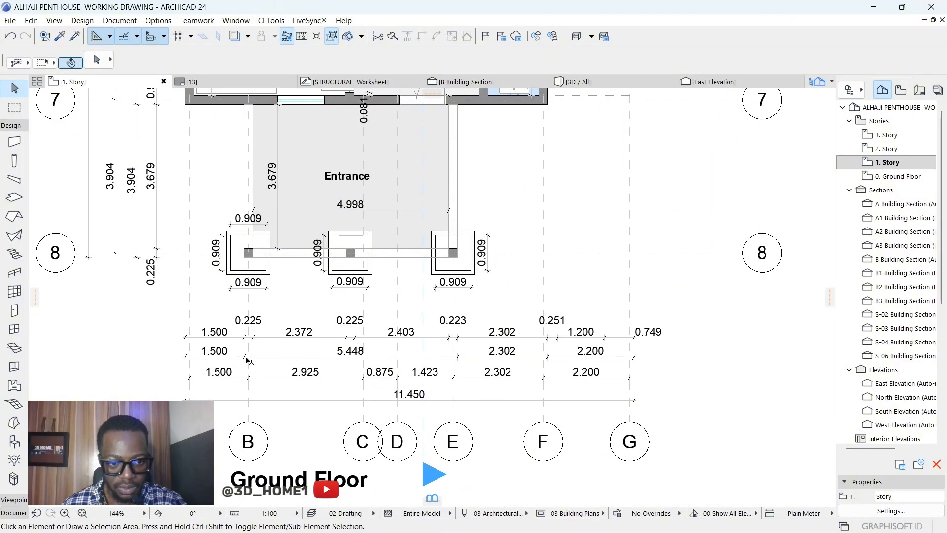
{"action": "scroll", "coordinate": [453, 362], "scroll_direction": "down", "scroll_amount": 2}
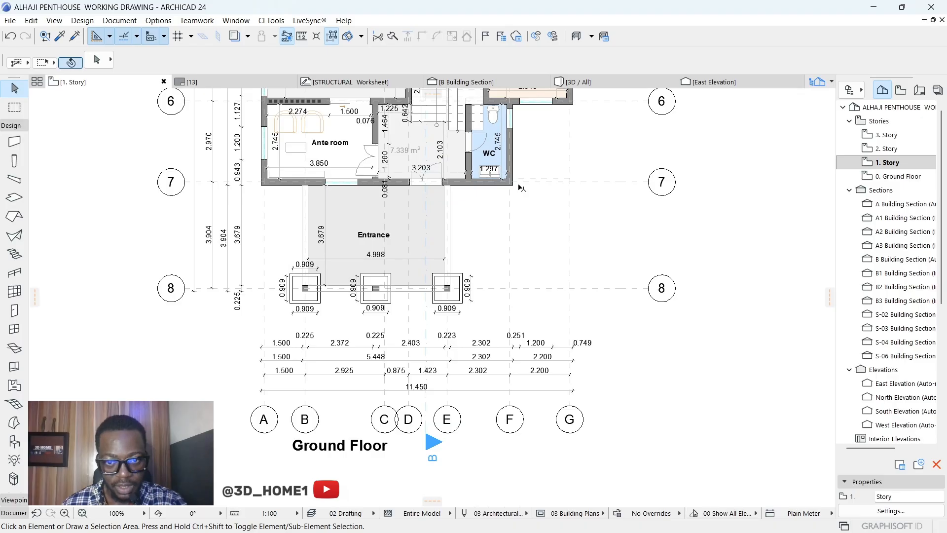
{"action": "scroll", "coordinate": [495, 382], "scroll_direction": "up", "scroll_amount": 3}
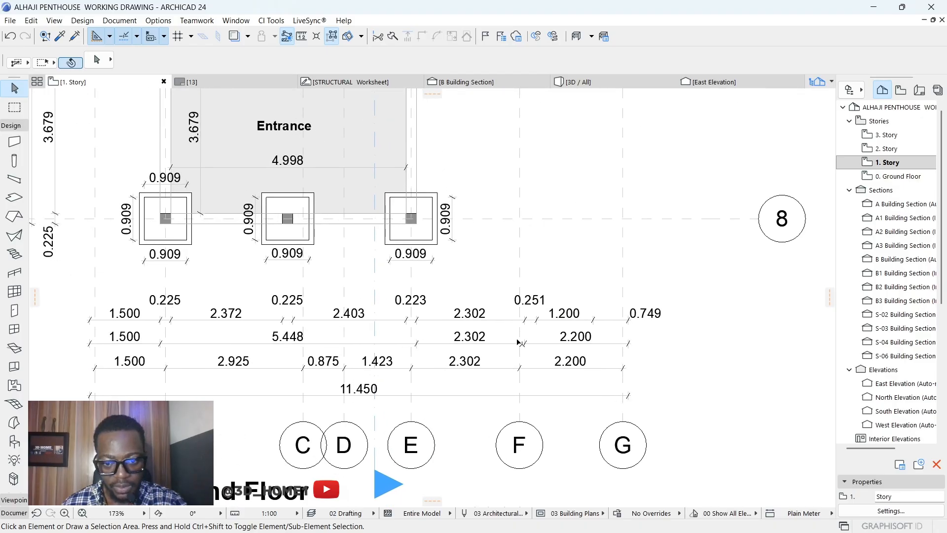
{"action": "scroll", "coordinate": [567, 341], "scroll_direction": "down", "scroll_amount": 4}
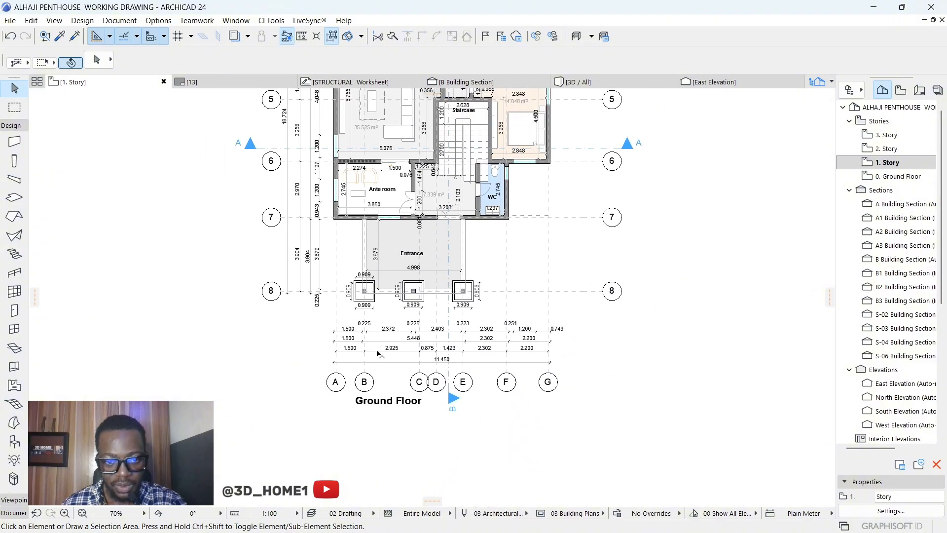
{"action": "scroll", "coordinate": [378, 353], "scroll_direction": "up", "scroll_amount": 6}
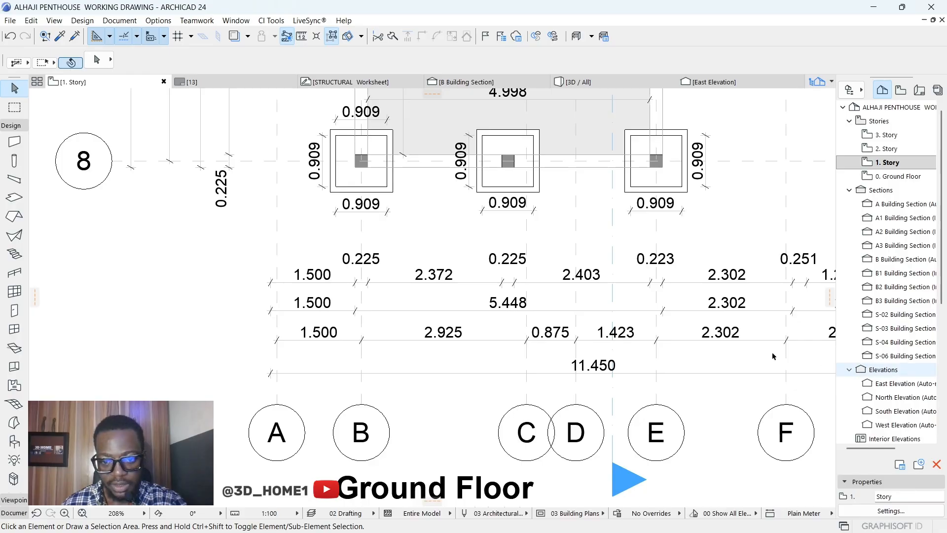
{"action": "scroll", "coordinate": [325, 315], "scroll_direction": "down", "scroll_amount": 2}
{"action": "scroll", "coordinate": [706, 339], "scroll_direction": "up", "scroll_amount": 3}
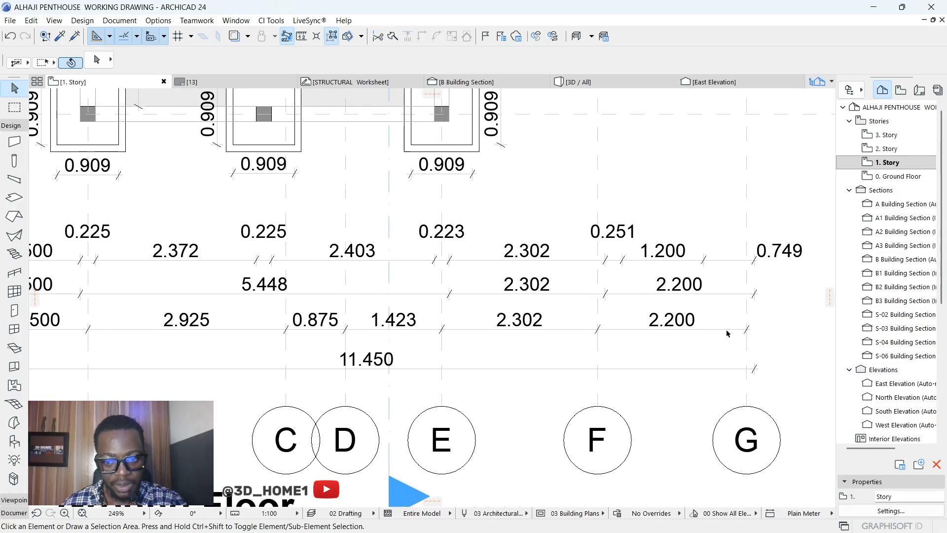
{"action": "scroll", "coordinate": [532, 289], "scroll_direction": "down", "scroll_amount": 3}
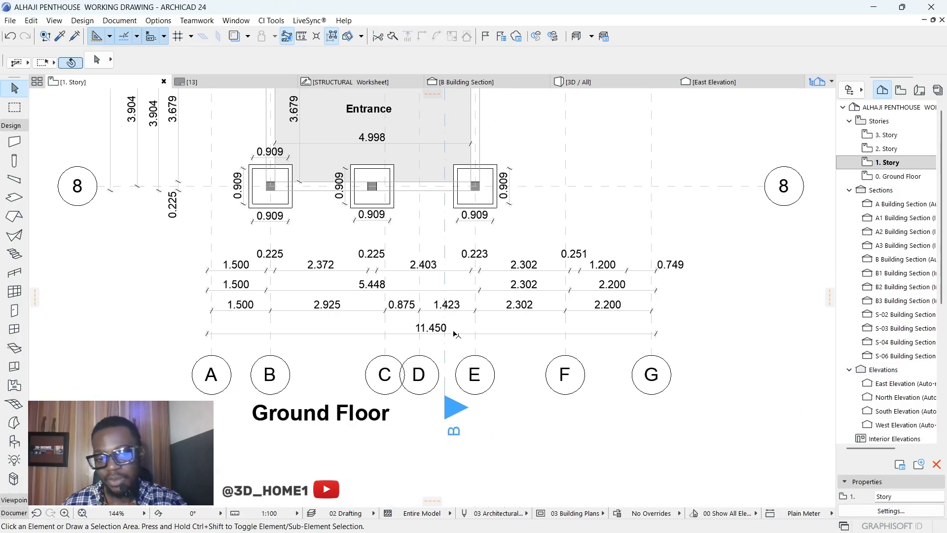
{"action": "scroll", "coordinate": [493, 333], "scroll_direction": "down", "scroll_amount": 5}
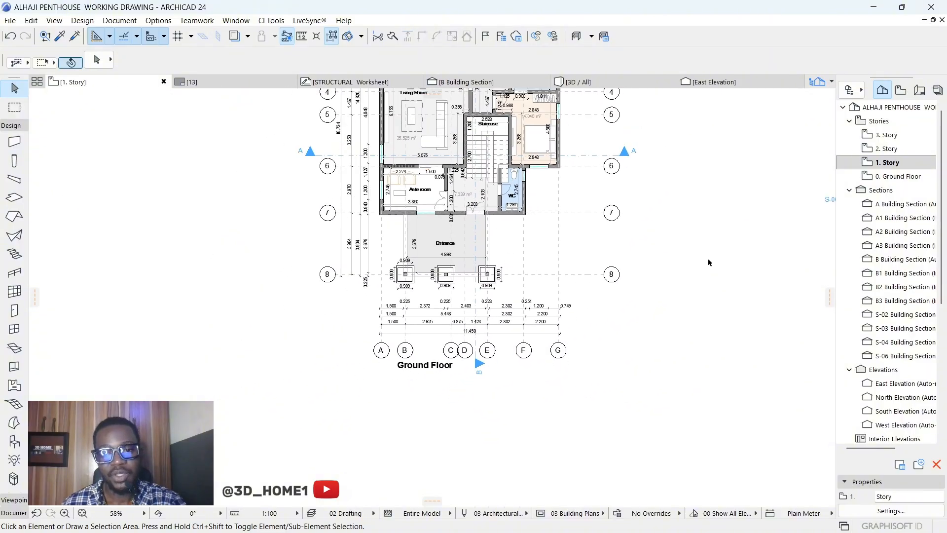
Step: Delete all the exterior dimension chains between the entrance columns and the grid bubbles above the Ground Floor title
{"action": "scroll", "coordinate": [436, 330], "scroll_direction": "up", "scroll_amount": 6}
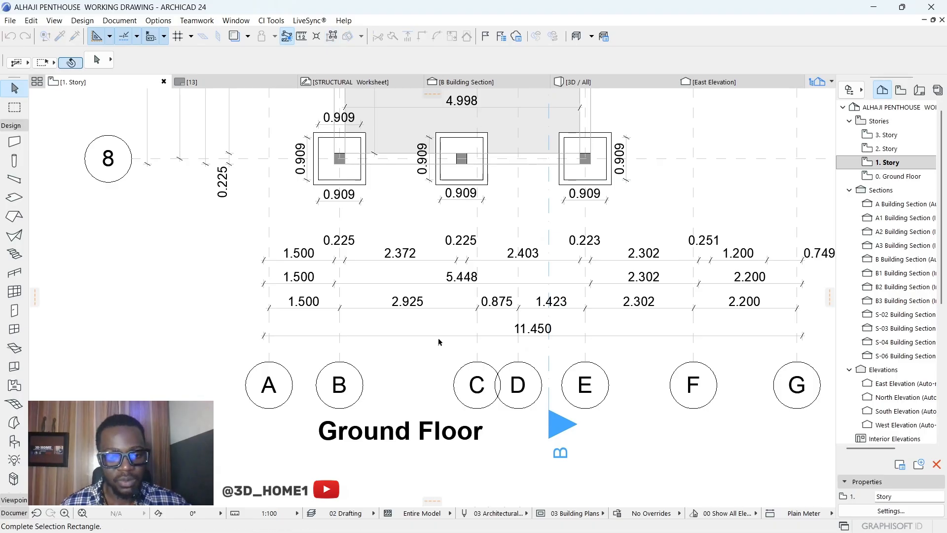
{"action": "left_click_drag", "start_coordinate": [441, 346], "coordinate": [396, 232]}
{"action": "key", "text": "Delete"}
{"action": "scroll", "coordinate": [334, 204], "scroll_direction": "down", "scroll_amount": 3}
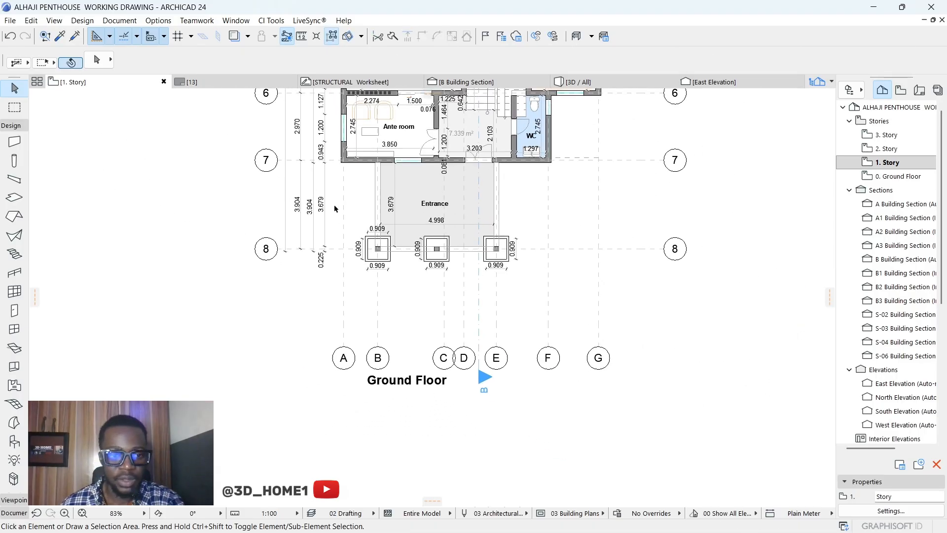
Step: Delete the four exterior dimension chains along the plan's west side
{"action": "scroll", "coordinate": [296, 207], "scroll_direction": "up", "scroll_amount": 3}
{"action": "left_click", "coordinate": [232, 180]}
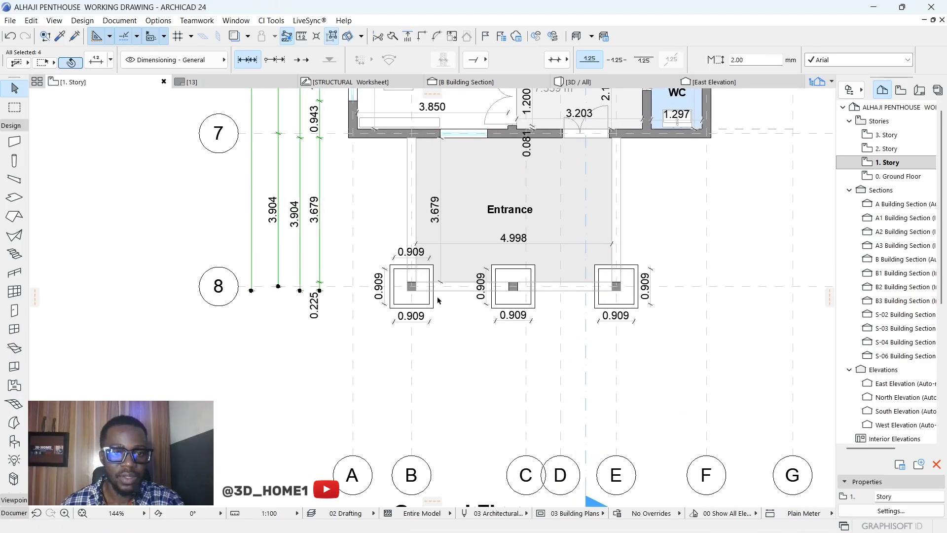
{"action": "scroll", "coordinate": [485, 316], "scroll_direction": "down", "scroll_amount": 7}
{"action": "key", "text": "Delete"}
{"action": "scroll", "coordinate": [360, 315], "scroll_direction": "down", "scroll_amount": 3}
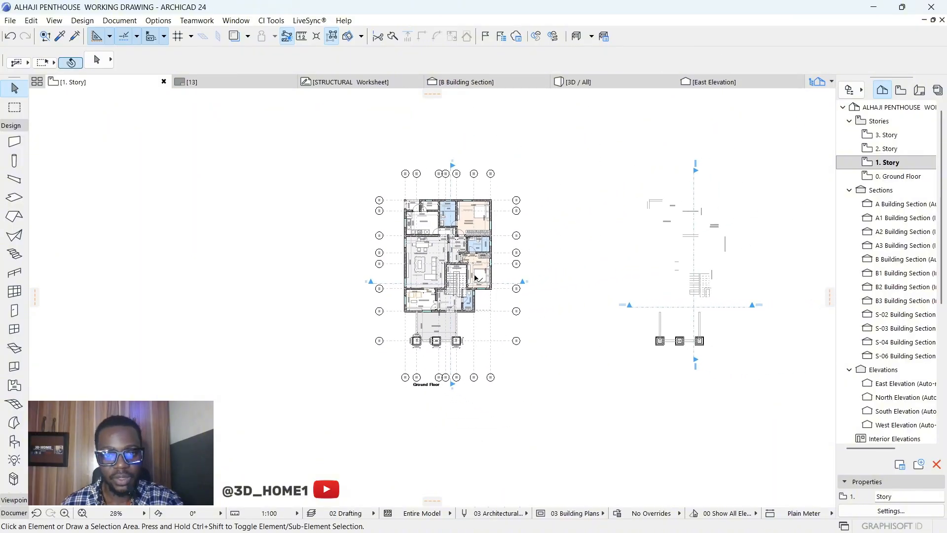
Step: Select the exterior wall of the WC and Master's Bedroom on grid line 1 together with the east wall on grid line G
{"action": "scroll", "coordinate": [490, 196], "scroll_direction": "up", "scroll_amount": 3}
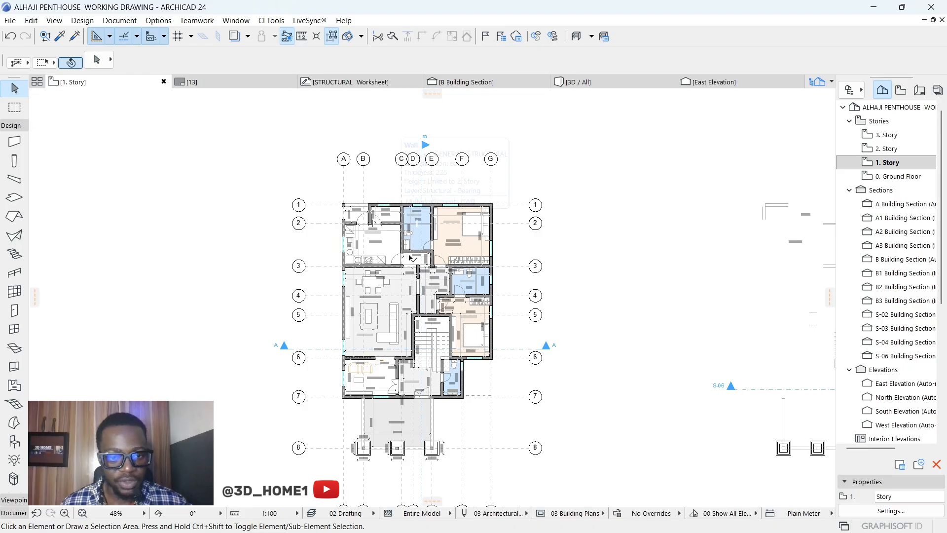
{"action": "scroll", "coordinate": [493, 205], "scroll_direction": "up", "scroll_amount": 3}
{"action": "scroll", "coordinate": [501, 207], "scroll_direction": "up", "scroll_amount": 3}
{"action": "scroll", "coordinate": [496, 200], "scroll_direction": "down", "scroll_amount": 3}
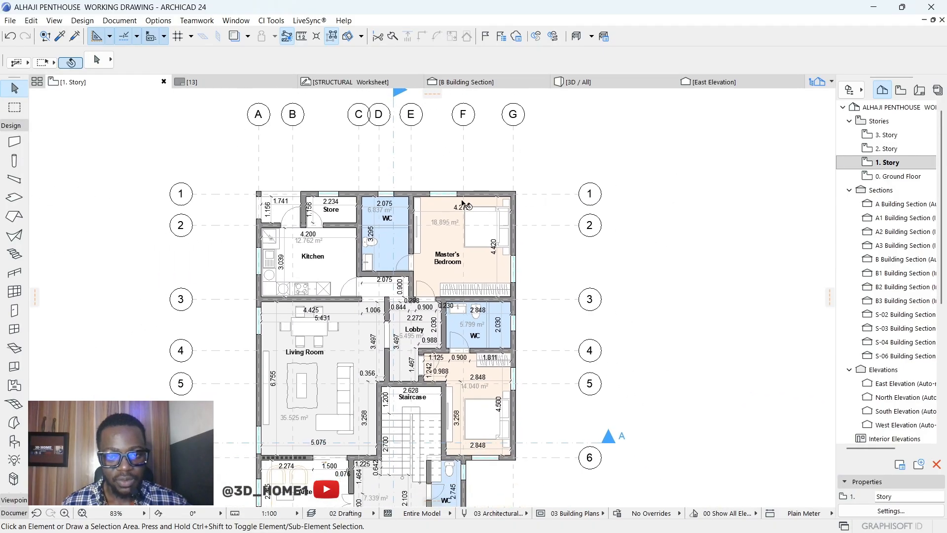
{"action": "scroll", "coordinate": [493, 195], "scroll_direction": "up", "scroll_amount": 3}
{"action": "left_click", "coordinate": [481, 198]}
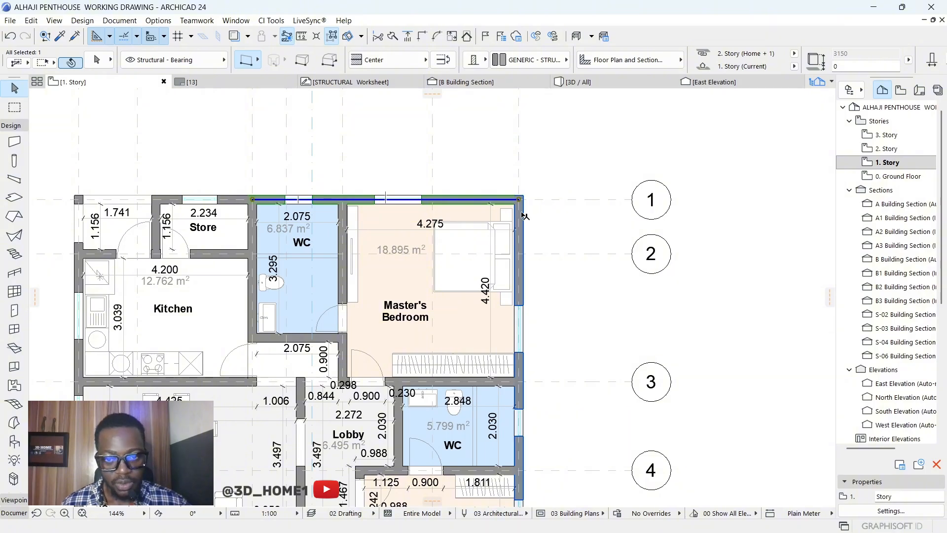
{"action": "left_click", "coordinate": [519, 345], "text": "shift"}
{"action": "scroll", "coordinate": [518, 375], "scroll_direction": "down", "scroll_amount": 3}
{"action": "scroll", "coordinate": [518, 376], "scroll_direction": "up", "scroll_amount": 3}
{"action": "scroll", "coordinate": [518, 376], "scroll_direction": "up", "scroll_amount": 1}
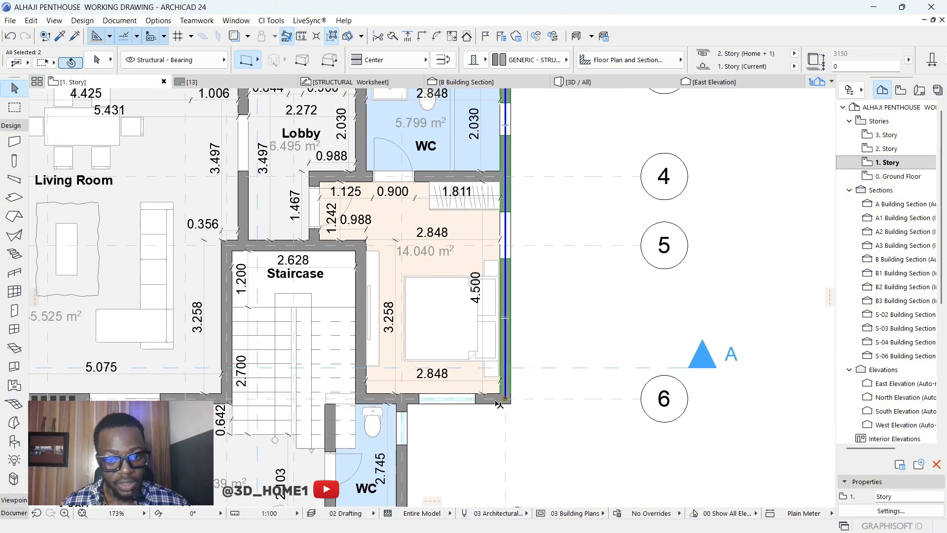
Step: Add the bedroom's south wall on grid line 6, the lower WC's east wall and the south wall on grid line 7 to the selection
{"action": "left_click", "coordinate": [496, 402], "text": "shift"}
{"action": "scroll", "coordinate": [493, 389], "scroll_direction": "down", "scroll_amount": 3}
{"action": "scroll", "coordinate": [484, 373], "scroll_direction": "up", "scroll_amount": 1}
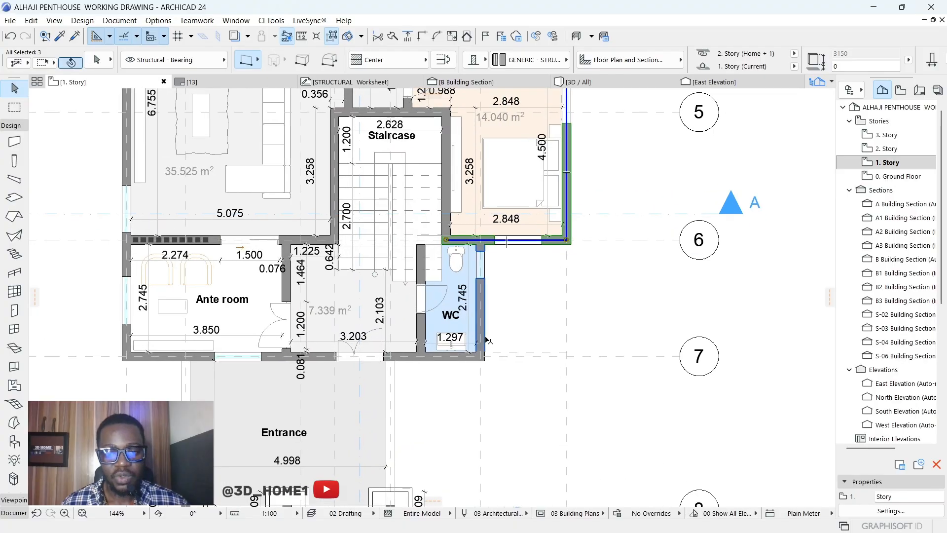
{"action": "left_click", "coordinate": [483, 340], "text": "shift"}
{"action": "left_click", "coordinate": [466, 358], "text": "shift"}
{"action": "scroll", "coordinate": [467, 367], "scroll_direction": "down", "scroll_amount": 3}
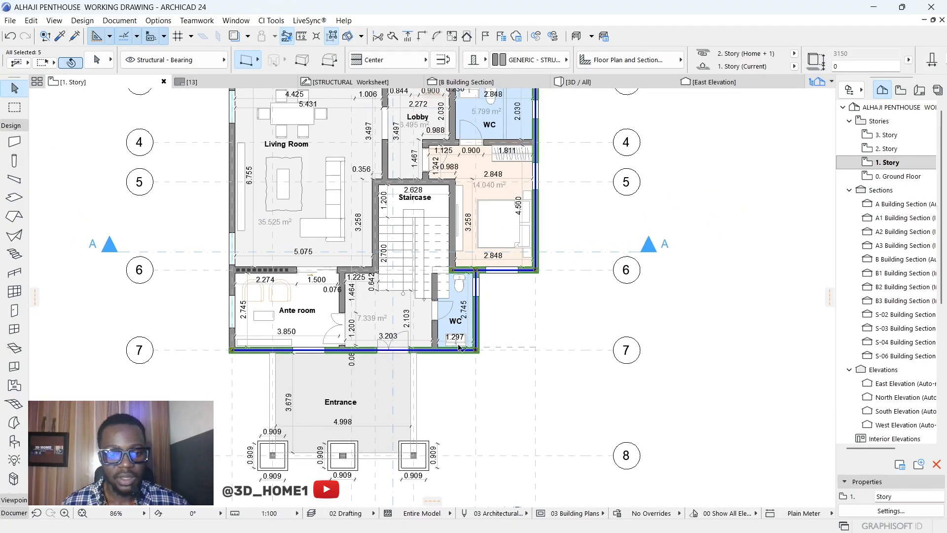
Step: Add the three walls enclosing the Entrance on its east, south and west sides to the wall selection
{"action": "scroll", "coordinate": [464, 371], "scroll_direction": "up", "scroll_amount": 5}
{"action": "scroll", "coordinate": [465, 355], "scroll_direction": "up", "scroll_amount": 1}
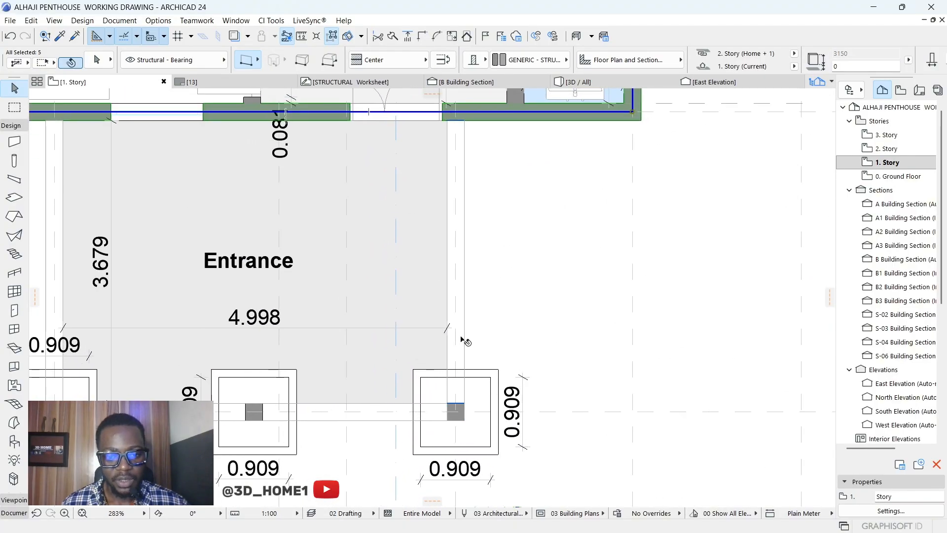
{"action": "left_click", "coordinate": [461, 330], "text": "shift"}
{"action": "scroll", "coordinate": [461, 330], "scroll_direction": "down", "scroll_amount": 3}
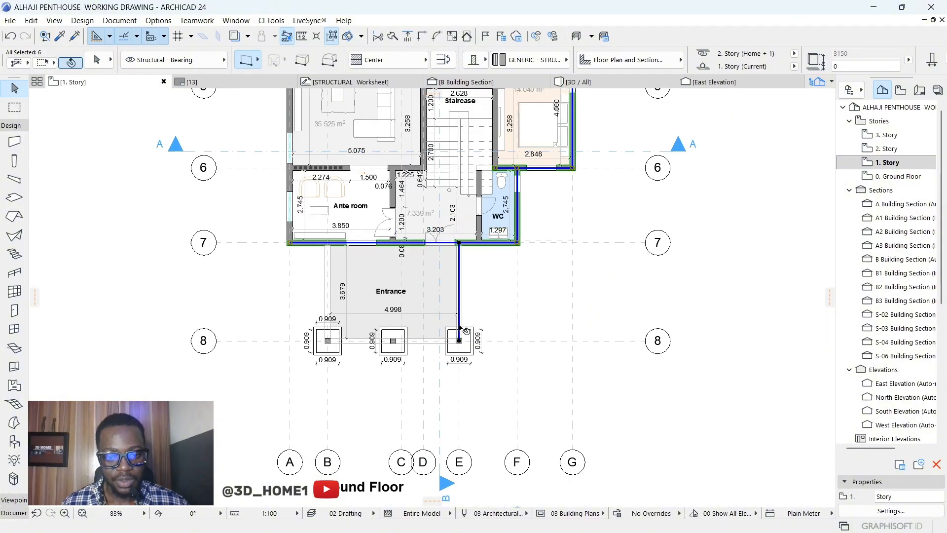
{"action": "scroll", "coordinate": [438, 306], "scroll_direction": "up", "scroll_amount": 2}
{"action": "left_click", "coordinate": [434, 273], "text": "shift"}
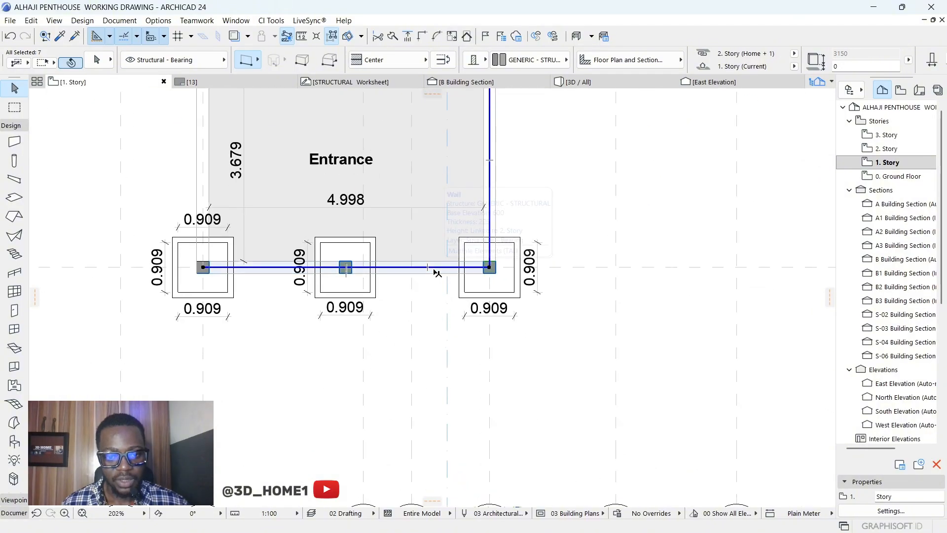
{"action": "scroll", "coordinate": [434, 270], "scroll_direction": "down", "scroll_amount": 3}
{"action": "scroll", "coordinate": [383, 237], "scroll_direction": "up", "scroll_amount": 4}
{"action": "scroll", "coordinate": [293, 290], "scroll_direction": "up", "scroll_amount": 5}
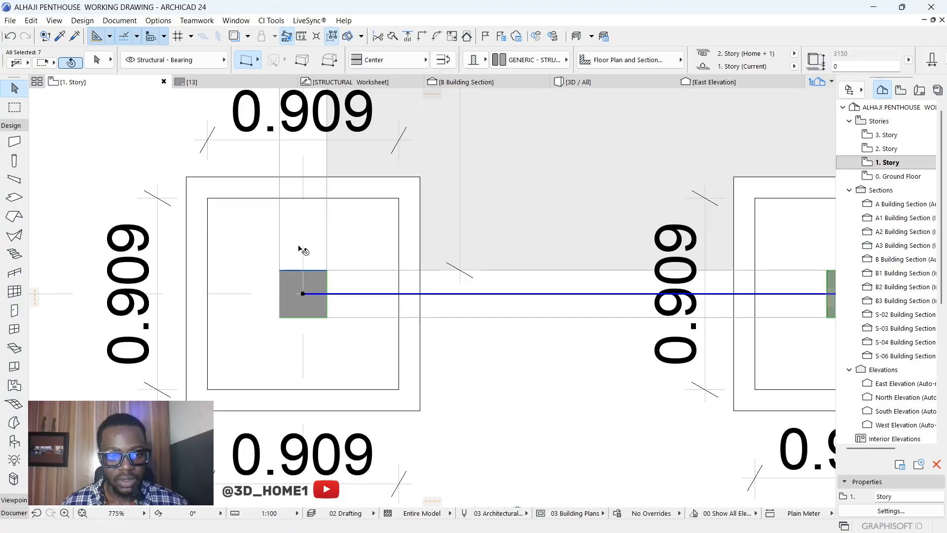
{"action": "left_click", "coordinate": [302, 247], "text": "shift"}
{"action": "scroll", "coordinate": [306, 254], "scroll_direction": "down", "scroll_amount": 8}
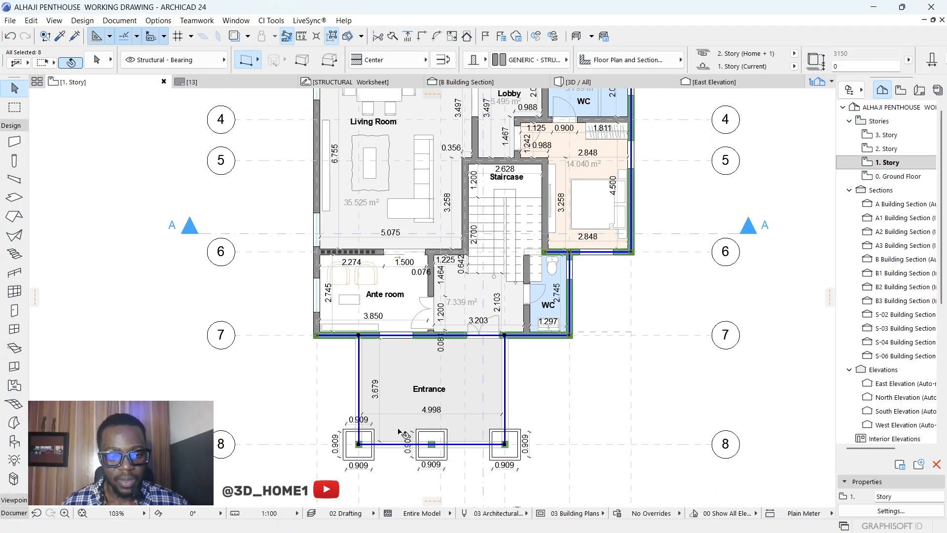
Step: Add the west exterior wall on grid line A and the wall above the Store on grid line 1 to the selection
{"action": "scroll", "coordinate": [316, 319], "scroll_direction": "up", "scroll_amount": 4}
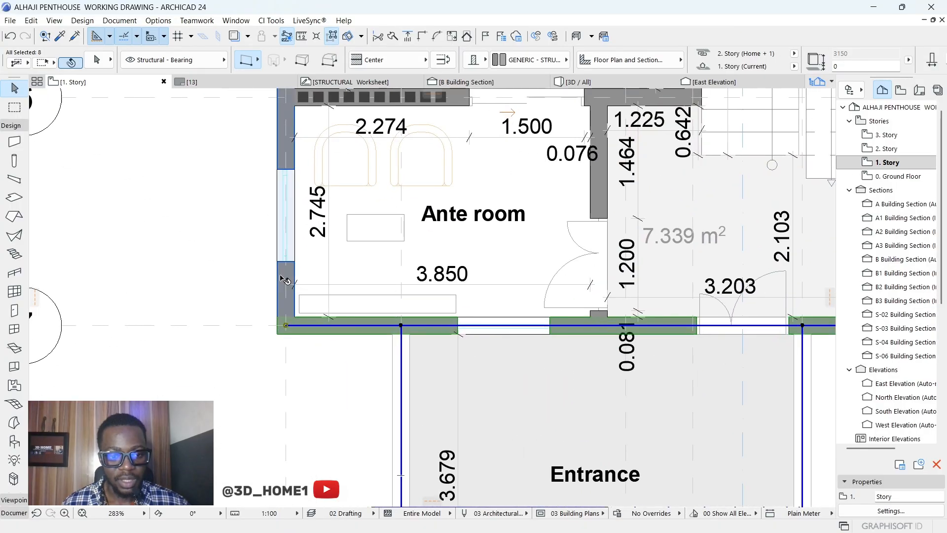
{"action": "left_click", "coordinate": [285, 279], "text": "shift"}
{"action": "scroll", "coordinate": [285, 280], "scroll_direction": "down", "scroll_amount": 7}
{"action": "scroll", "coordinate": [395, 184], "scroll_direction": "up", "scroll_amount": 7}
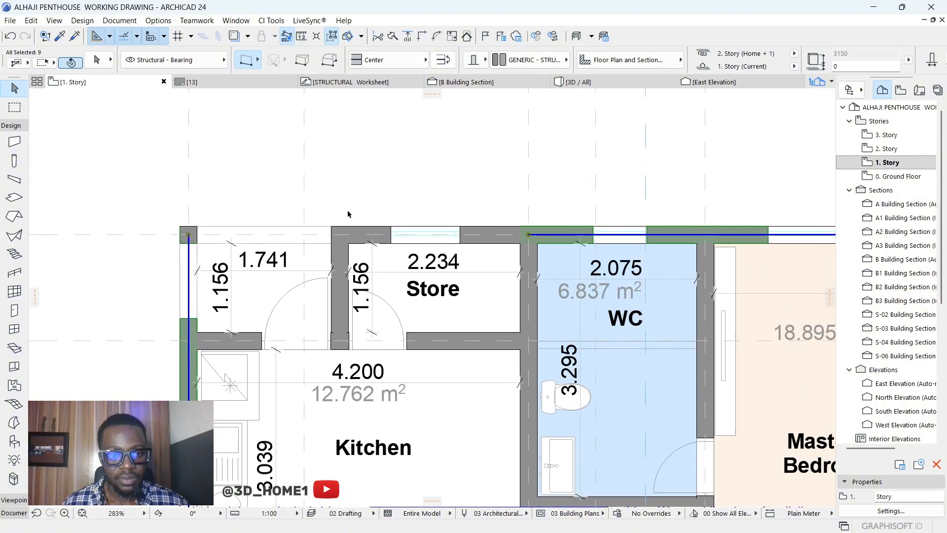
{"action": "left_click", "coordinate": [268, 232], "text": "shift"}
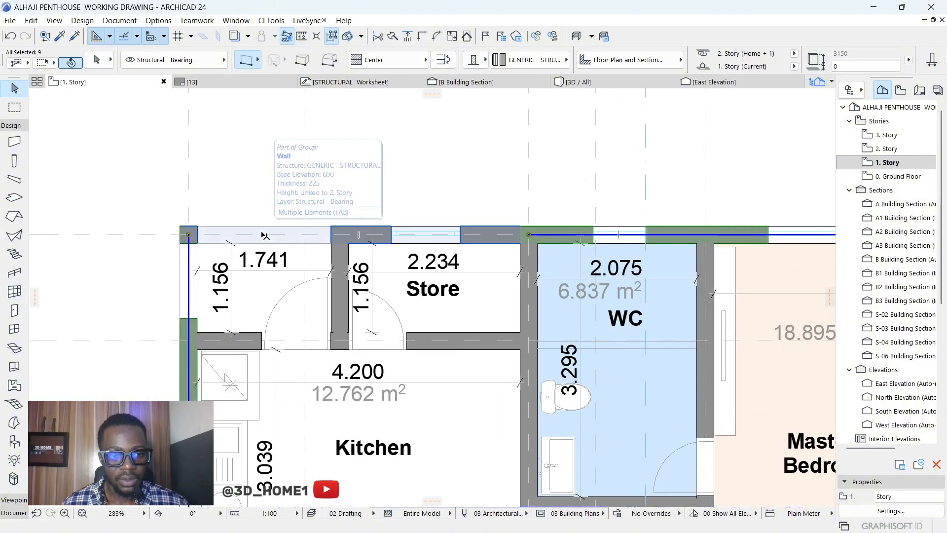
{"action": "scroll", "coordinate": [268, 233], "scroll_direction": "down", "scroll_amount": 3}
{"action": "scroll", "coordinate": [286, 225], "scroll_direction": "down", "scroll_amount": 1}
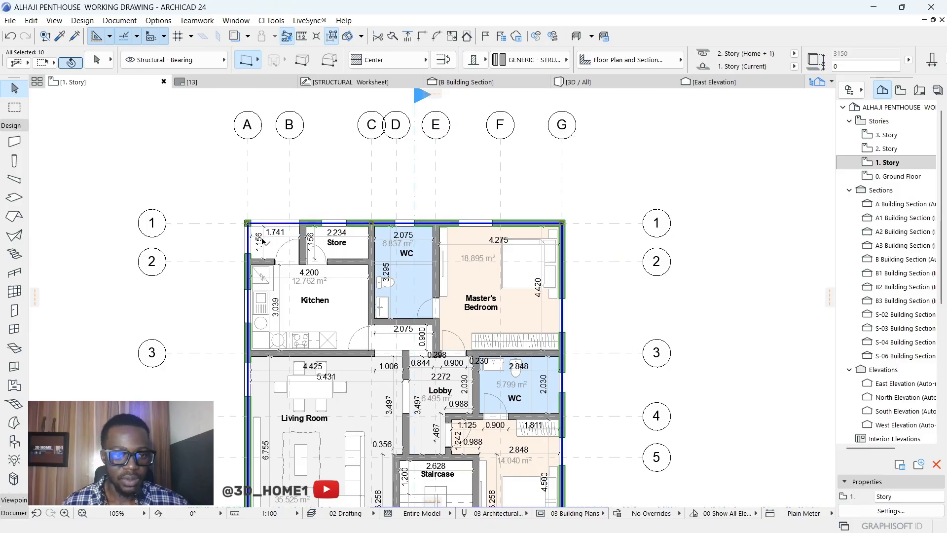
Step: Add the Store's west partition and the wall on grid line 2 between the Store and Kitchen to the selection
{"action": "scroll", "coordinate": [337, 230], "scroll_direction": "up", "scroll_amount": 5}
{"action": "left_click", "coordinate": [337, 231], "text": "shift"}
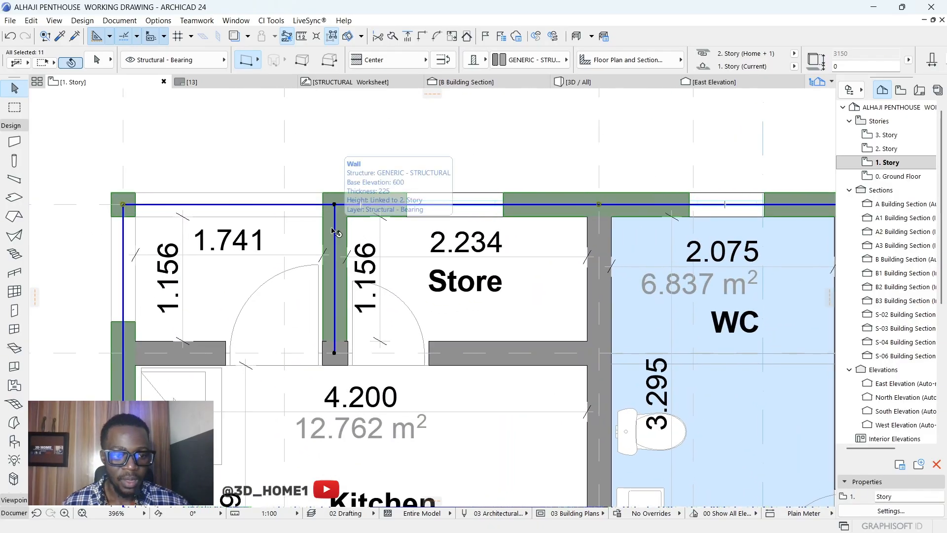
{"action": "scroll", "coordinate": [337, 230], "scroll_direction": "down", "scroll_amount": 4}
{"action": "scroll", "coordinate": [297, 252], "scroll_direction": "up", "scroll_amount": 4}
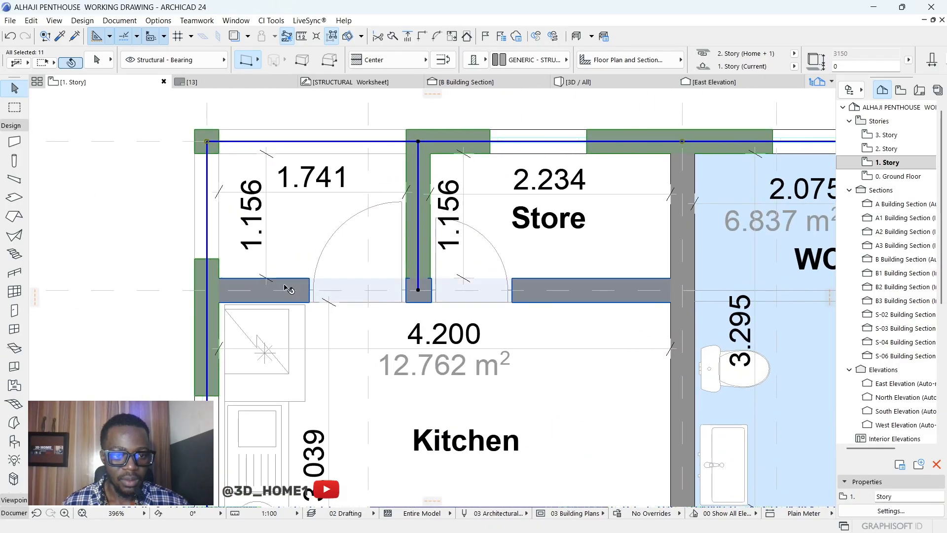
{"action": "left_click", "coordinate": [289, 289], "text": "shift"}
{"action": "scroll", "coordinate": [288, 288], "scroll_direction": "down", "scroll_amount": 6}
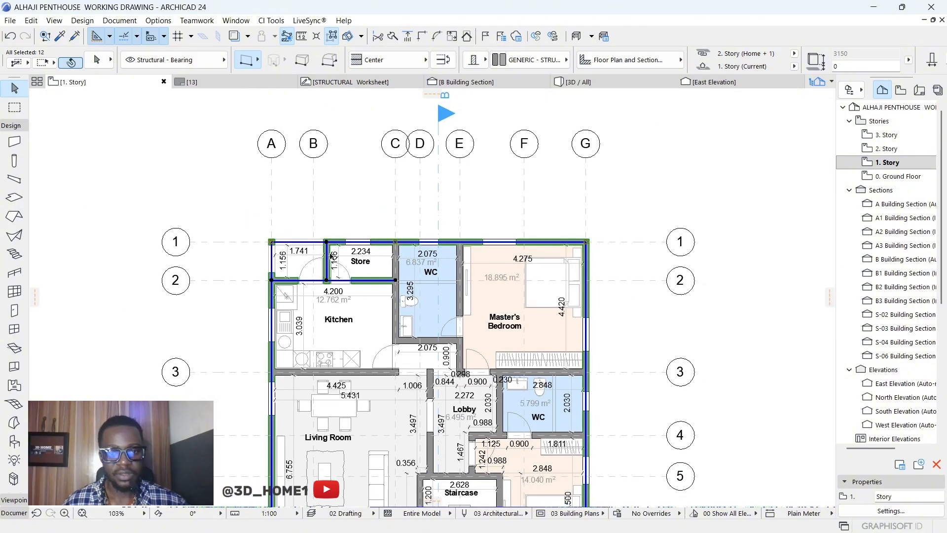
{"action": "scroll", "coordinate": [367, 241], "scroll_direction": "down", "scroll_amount": 4}
{"action": "scroll", "coordinate": [367, 242], "scroll_direction": "up", "scroll_amount": 3}
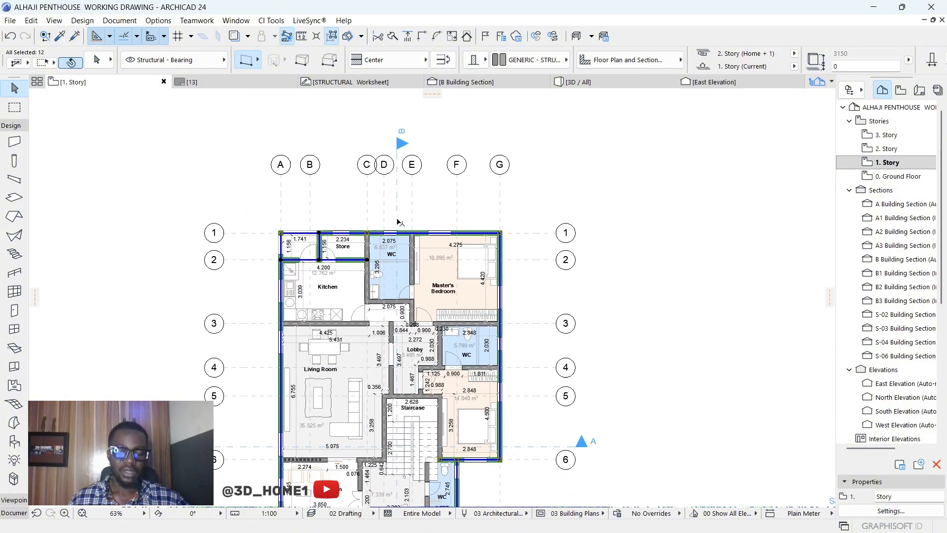
{"action": "scroll", "coordinate": [375, 257], "scroll_direction": "down", "scroll_amount": 5}
{"action": "scroll", "coordinate": [374, 257], "scroll_direction": "up", "scroll_amount": 3}
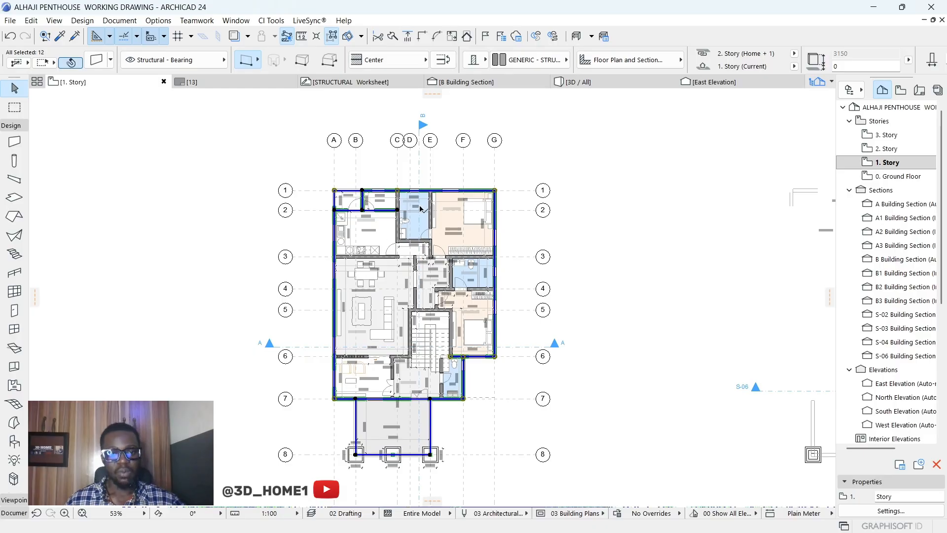
{"action": "scroll", "coordinate": [380, 264], "scroll_direction": "down", "scroll_amount": 2}
{"action": "scroll", "coordinate": [401, 259], "scroll_direction": "up", "scroll_amount": 2}
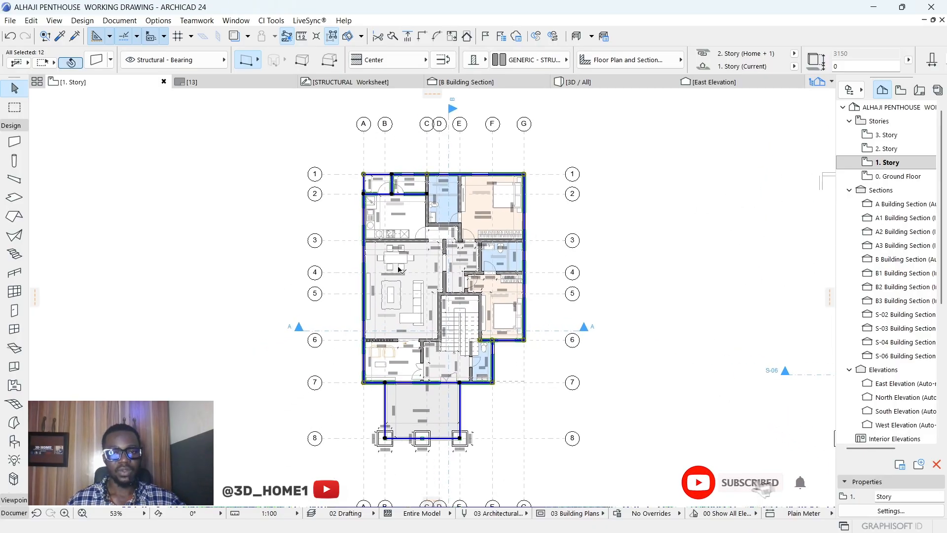
{"action": "scroll", "coordinate": [455, 209], "scroll_direction": "down", "scroll_amount": 1}
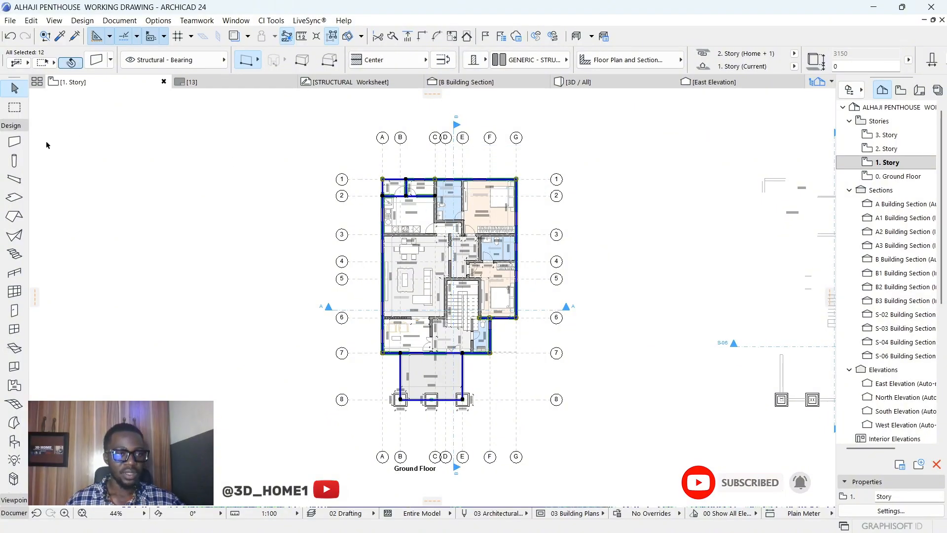
Step: Open the automatic exterior dimensioning settings for the selected walls
{"action": "left_click", "coordinate": [118, 20]}
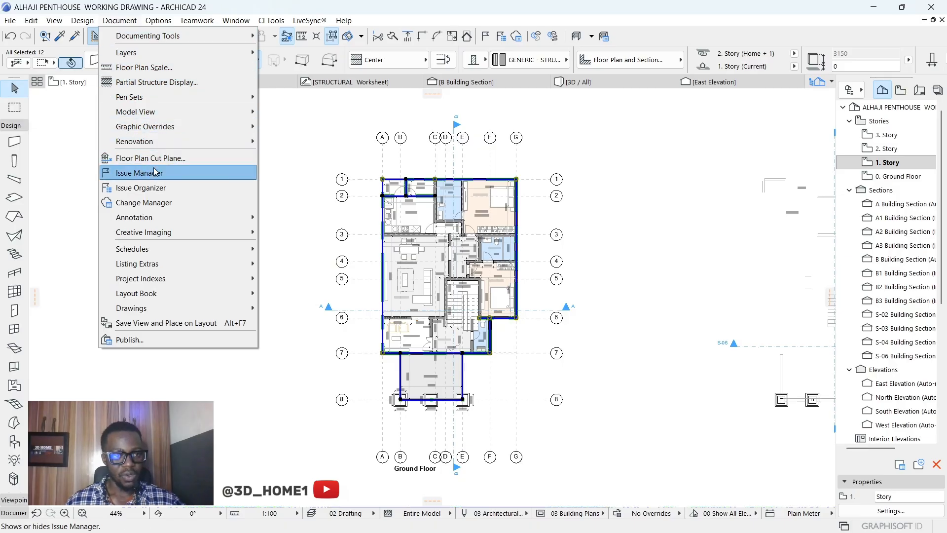
{"action": "mouse_move", "coordinate": [191, 219]}
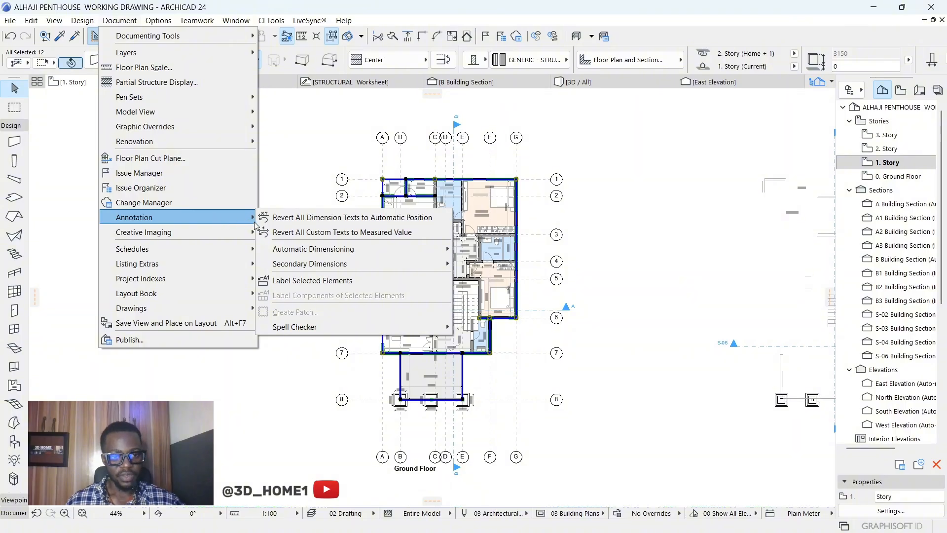
{"action": "mouse_move", "coordinate": [342, 252]}
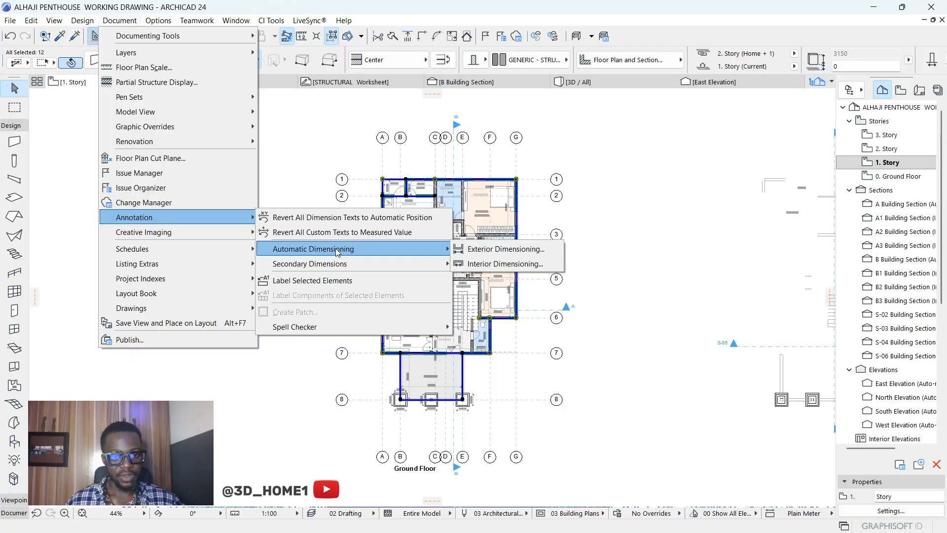
{"action": "left_click", "coordinate": [498, 248]}
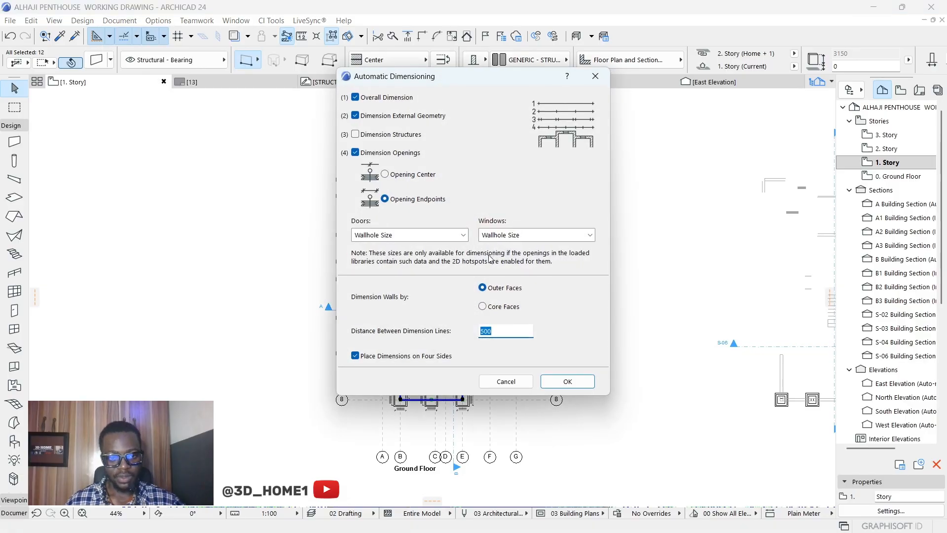
{"action": "left_click", "coordinate": [355, 134]}
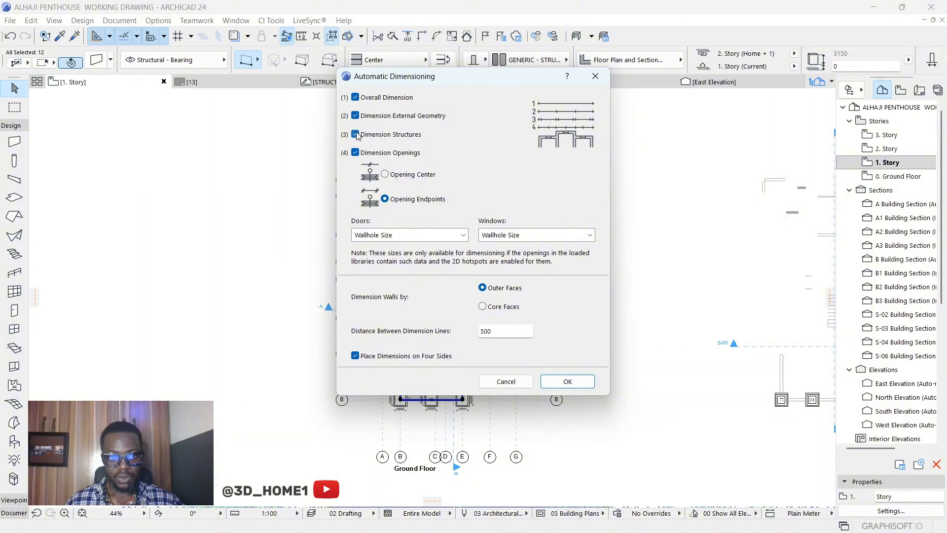
{"action": "left_click", "coordinate": [356, 135]}
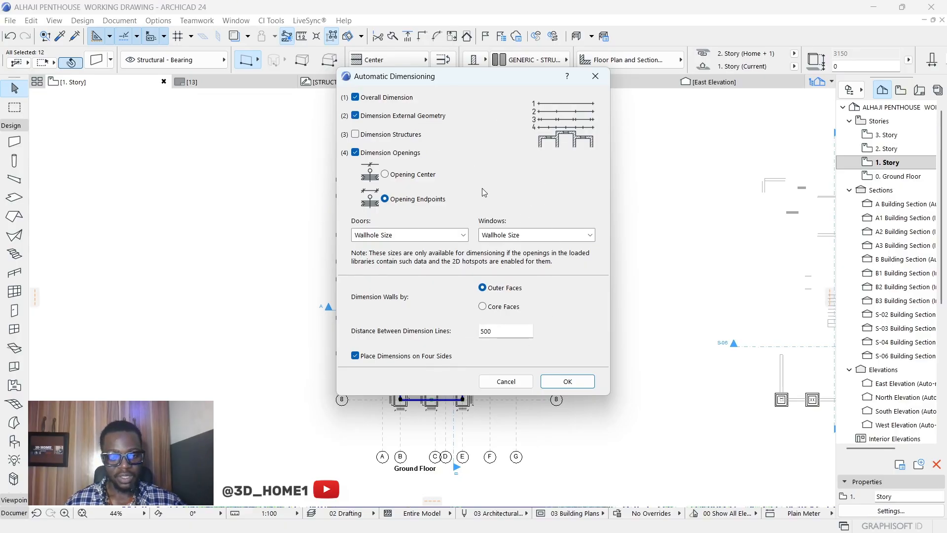
{"action": "left_click_drag", "start_coordinate": [433, 75], "coordinate": [167, 53]}
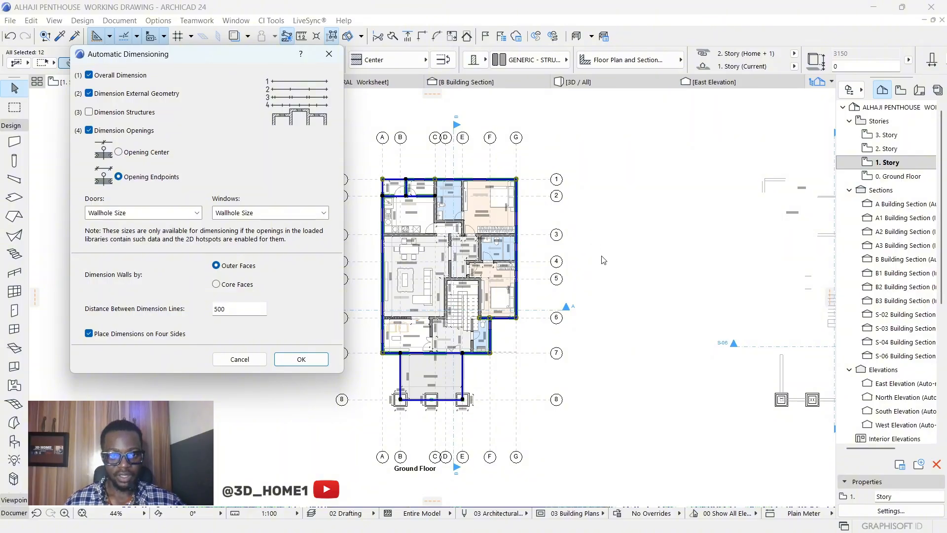
{"action": "left_click_drag", "start_coordinate": [213, 53], "coordinate": [454, 77]}
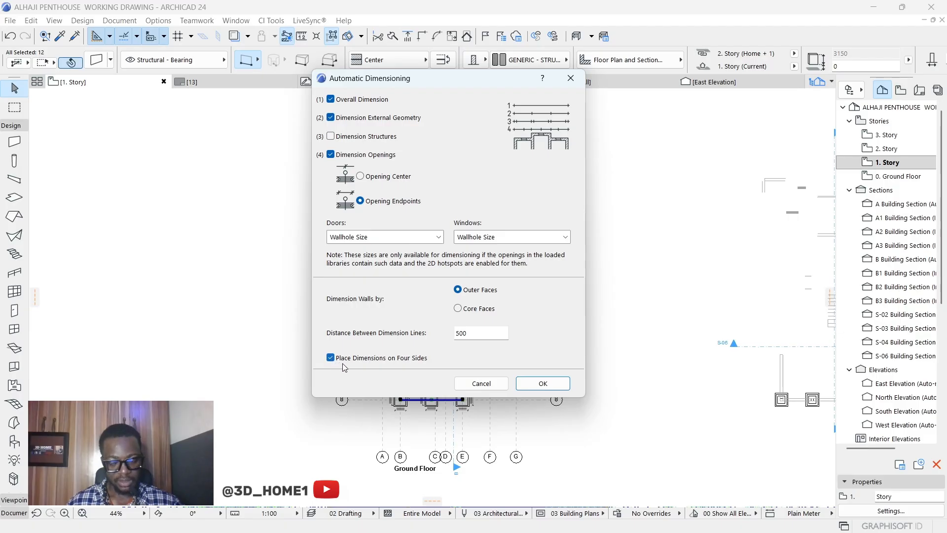
Step: Place automatic exterior dimensions on four sides with 500 line spacing, a vertical direction vector and the innermost line east of the building
{"action": "left_click", "coordinate": [542, 383]}
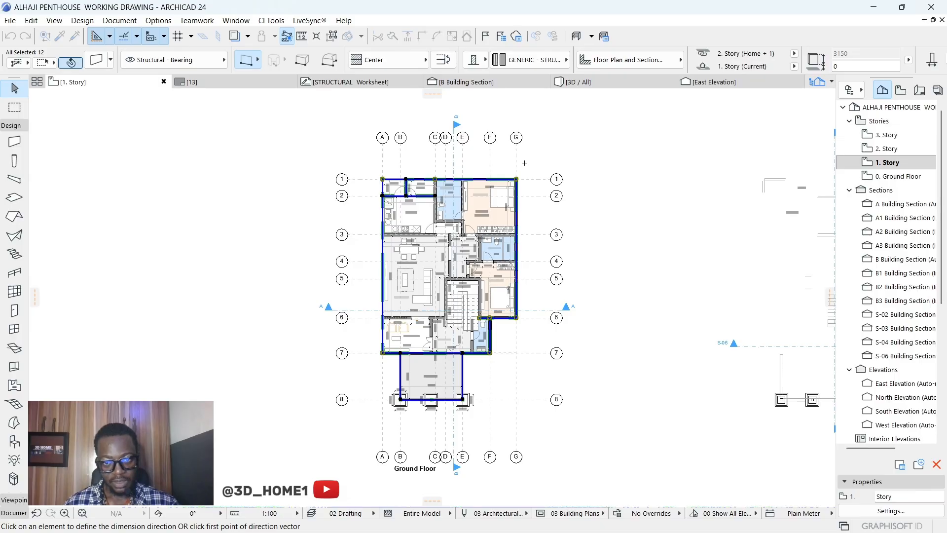
{"action": "left_click", "coordinate": [525, 163]}
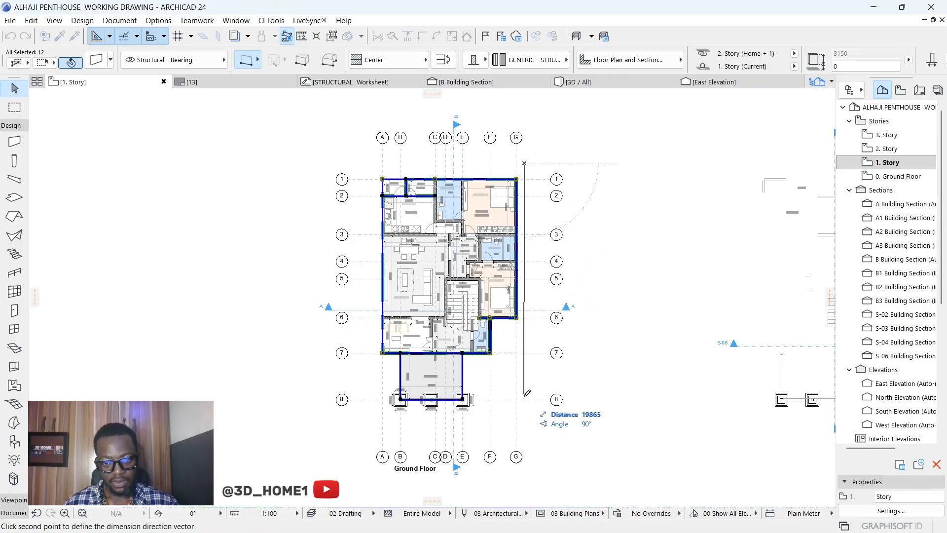
{"action": "left_click", "coordinate": [527, 421]}
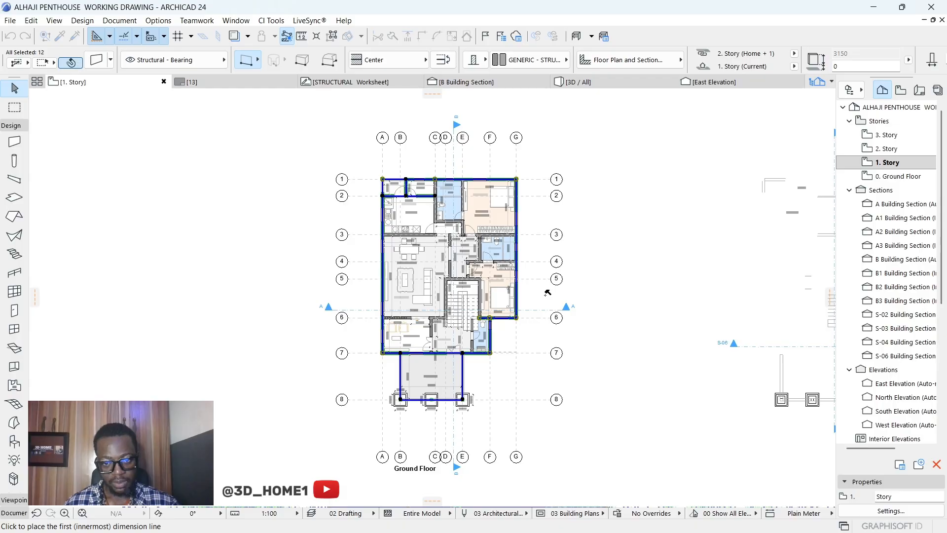
{"action": "left_click", "coordinate": [544, 211]}
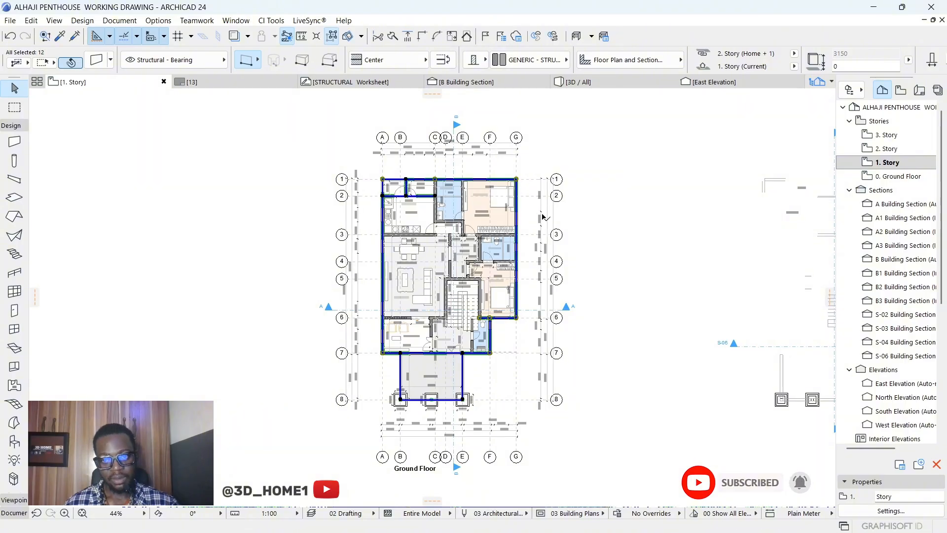
Step: Move the three dimension chains on the plan's north side down from the grid bubbles, closer to the exterior wall
{"action": "scroll", "coordinate": [439, 136], "scroll_direction": "up", "scroll_amount": 5}
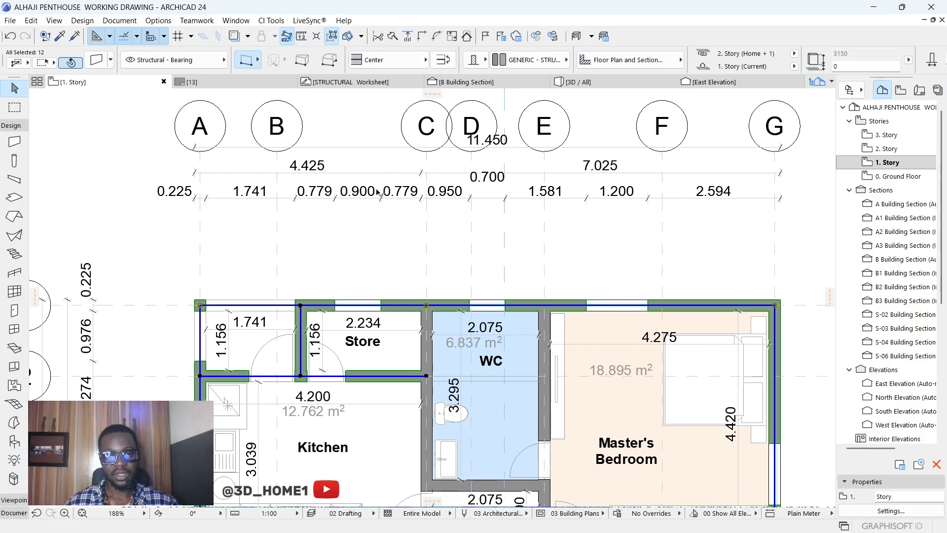
{"action": "left_click", "coordinate": [358, 143]}
{"action": "left_click_drag", "start_coordinate": [392, 240], "coordinate": [354, 145]}
{"action": "left_click", "coordinate": [363, 198]}
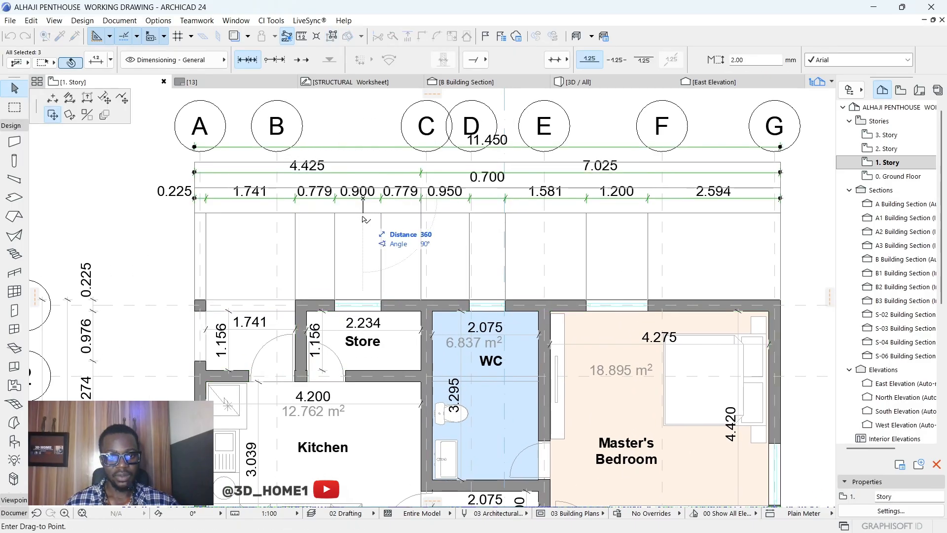
{"action": "left_click", "coordinate": [364, 271]}
{"action": "scroll", "coordinate": [367, 274], "scroll_direction": "down", "scroll_amount": 5}
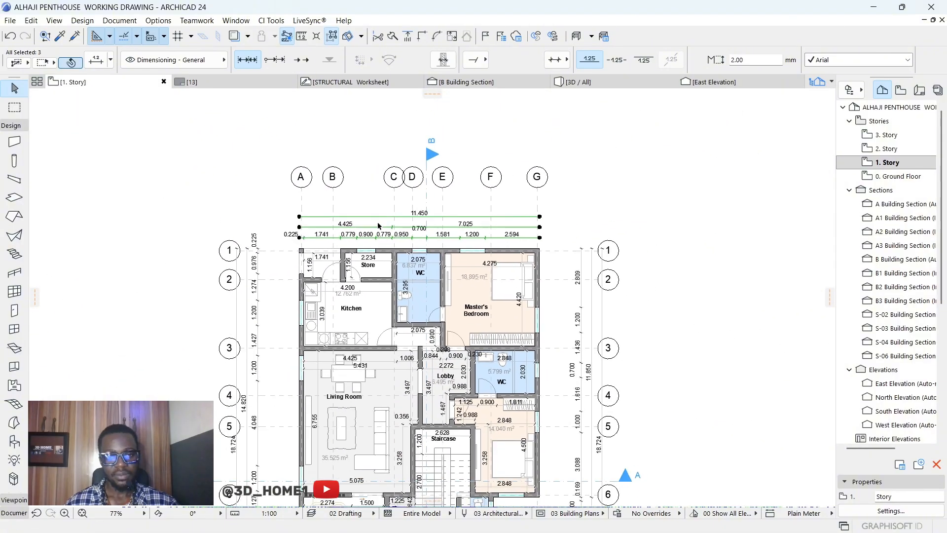
{"action": "left_click", "coordinate": [583, 180]}
Step: Move the three dimension chains on the plan's east side about 1200 closer to the exterior wall
{"action": "scroll", "coordinate": [603, 294], "scroll_direction": "up", "scroll_amount": 4}
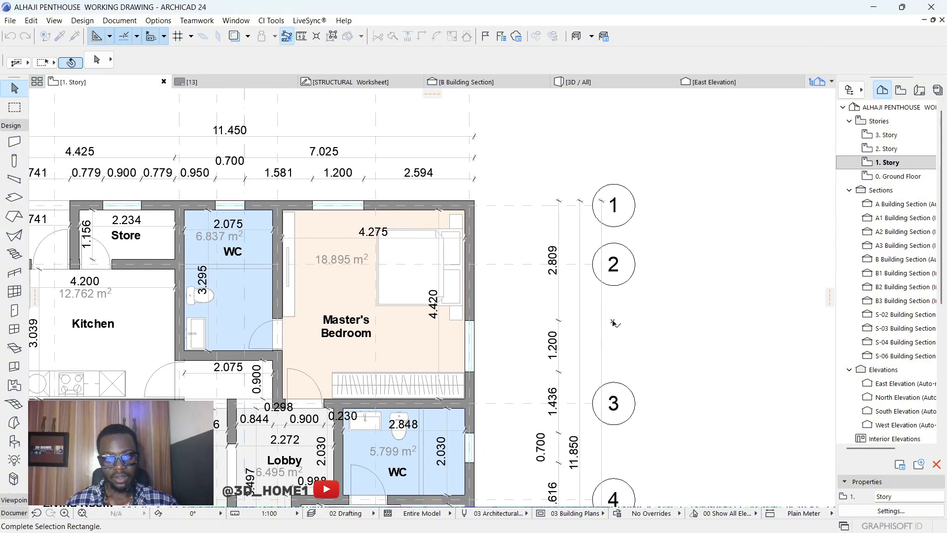
{"action": "left_click_drag", "start_coordinate": [612, 311], "coordinate": [550, 320]}
{"action": "left_click", "coordinate": [558, 300]}
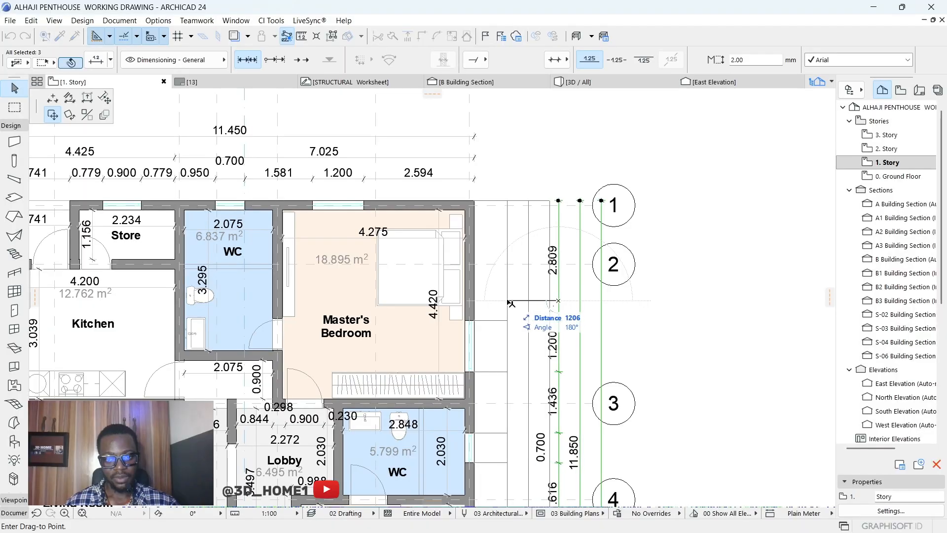
{"action": "left_click", "coordinate": [508, 305]}
{"action": "scroll", "coordinate": [508, 302], "scroll_direction": "down", "scroll_amount": 6}
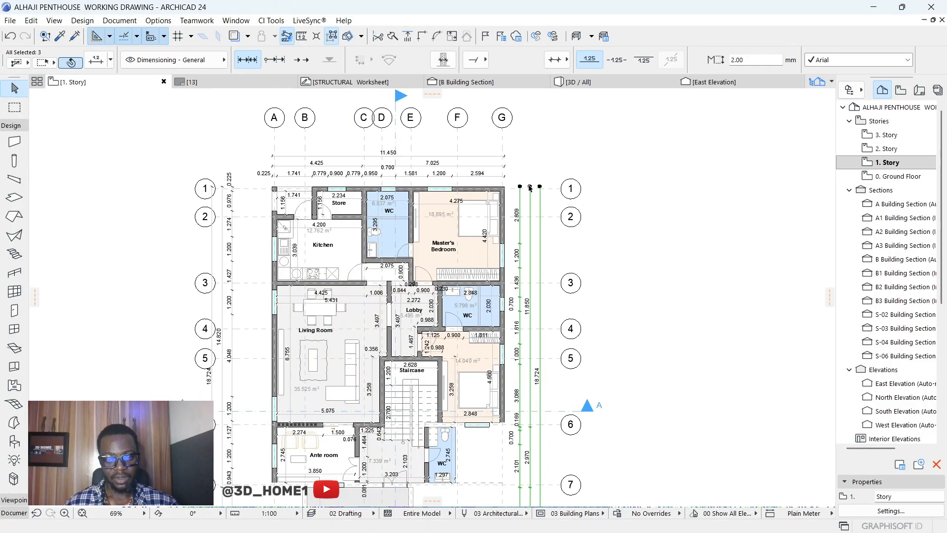
Step: Move the three dimension chains on the plan's west side away from the grid bubbles, closer to the exterior wall
{"action": "scroll", "coordinate": [492, 373], "scroll_direction": "up", "scroll_amount": 3}
{"action": "scroll", "coordinate": [492, 374], "scroll_direction": "up", "scroll_amount": 4}
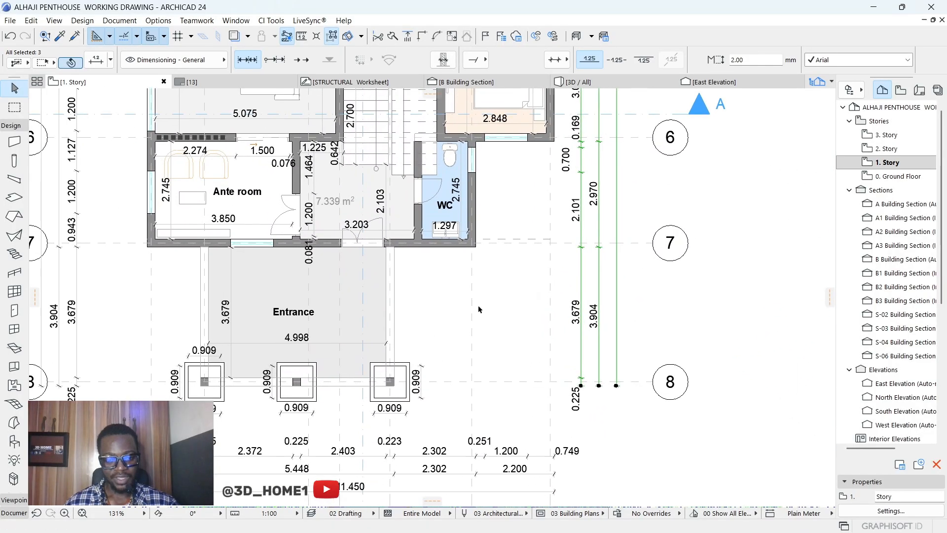
{"action": "scroll", "coordinate": [610, 334], "scroll_direction": "down", "scroll_amount": 6}
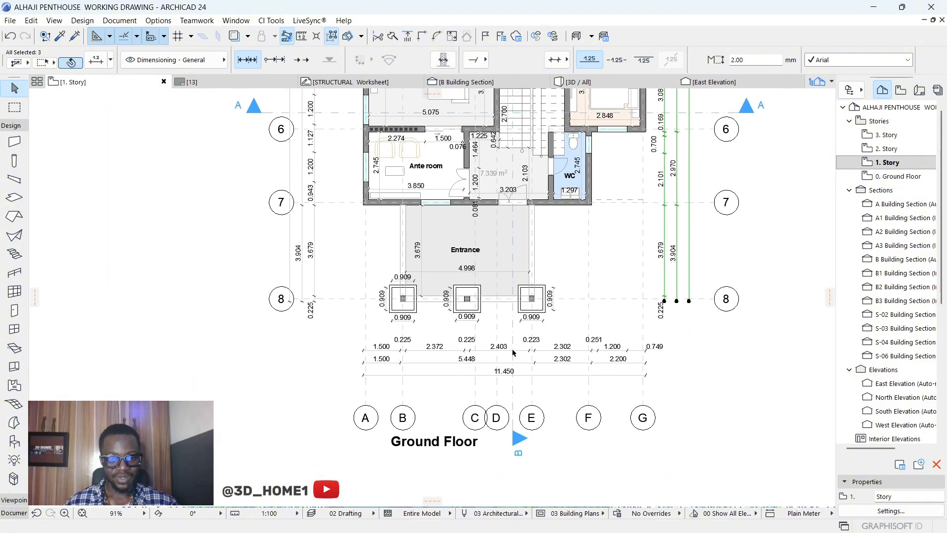
{"action": "scroll", "coordinate": [381, 155], "scroll_direction": "up", "scroll_amount": 4}
{"action": "left_click", "coordinate": [383, 209]}
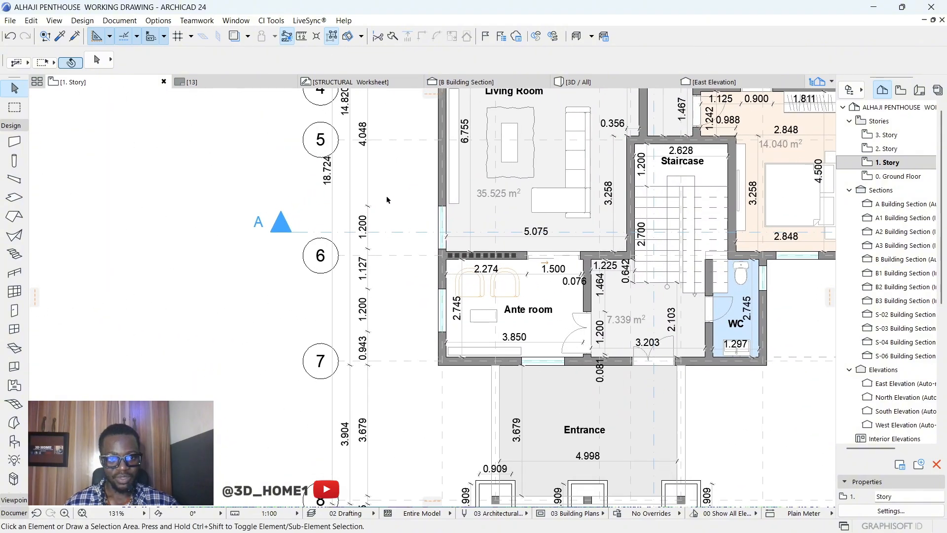
{"action": "left_click_drag", "start_coordinate": [387, 199], "coordinate": [326, 182]}
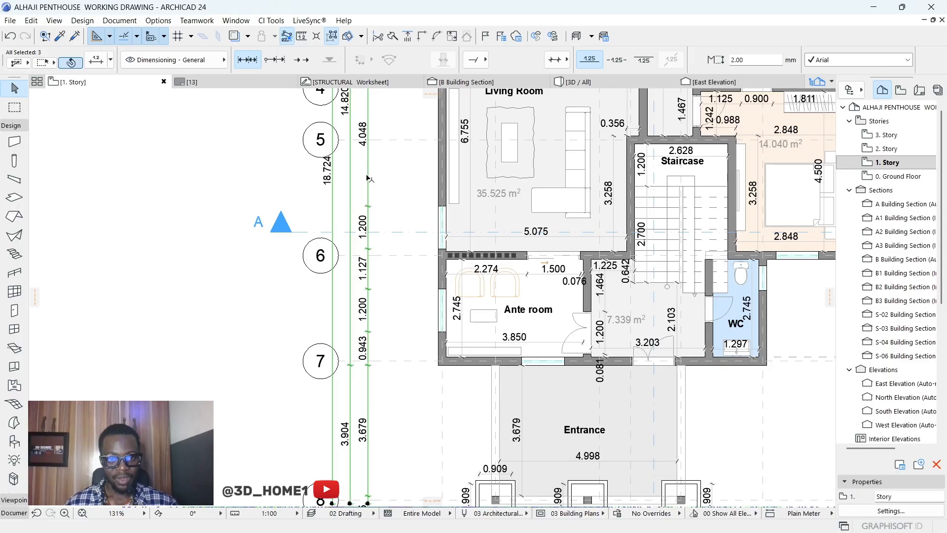
{"action": "left_click", "coordinate": [369, 178]}
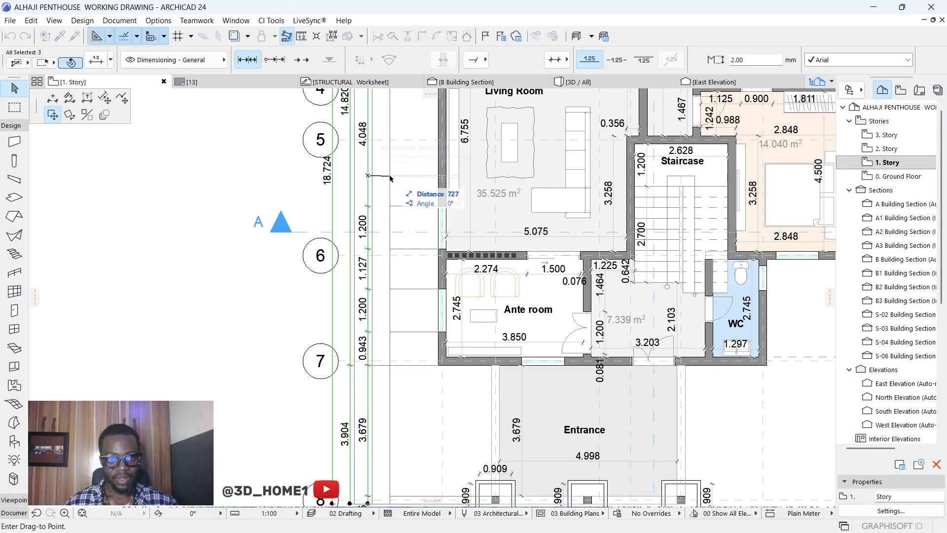
{"action": "left_click", "coordinate": [416, 178]}
{"action": "scroll", "coordinate": [420, 197], "scroll_direction": "down", "scroll_amount": 3}
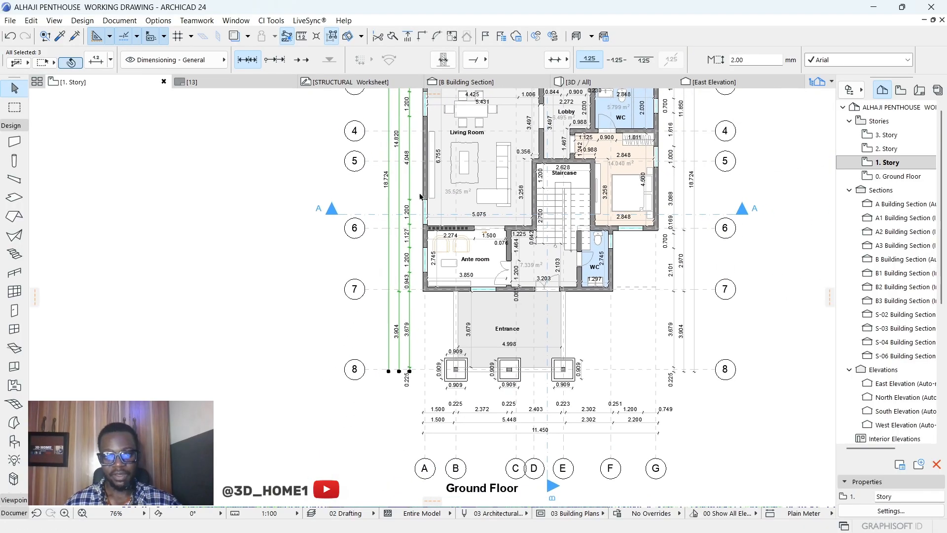
{"action": "key", "text": "Escape"}
Step: Examine the repositioned exterior dimension chains around the whole plan, from the entrance columns up to the Kitchen and Store
{"action": "scroll", "coordinate": [398, 217], "scroll_direction": "up", "scroll_amount": 3}
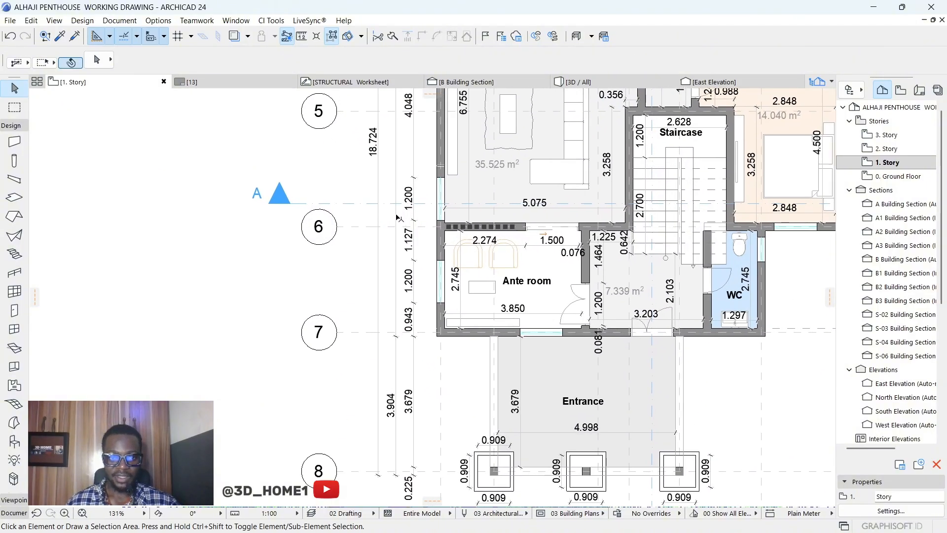
{"action": "scroll", "coordinate": [398, 217], "scroll_direction": "down", "scroll_amount": 5}
{"action": "scroll", "coordinate": [395, 232], "scroll_direction": "up", "scroll_amount": 7}
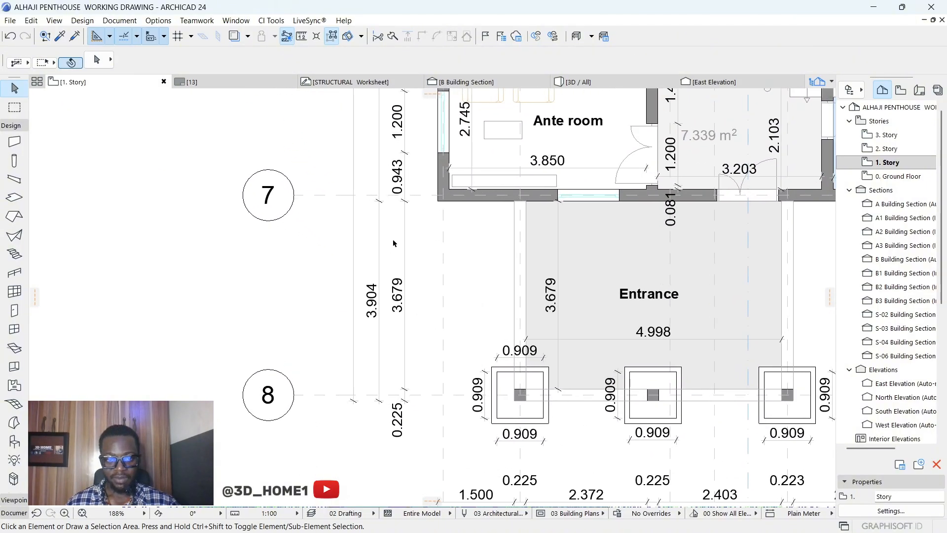
{"action": "scroll", "coordinate": [407, 291], "scroll_direction": "down", "scroll_amount": 3}
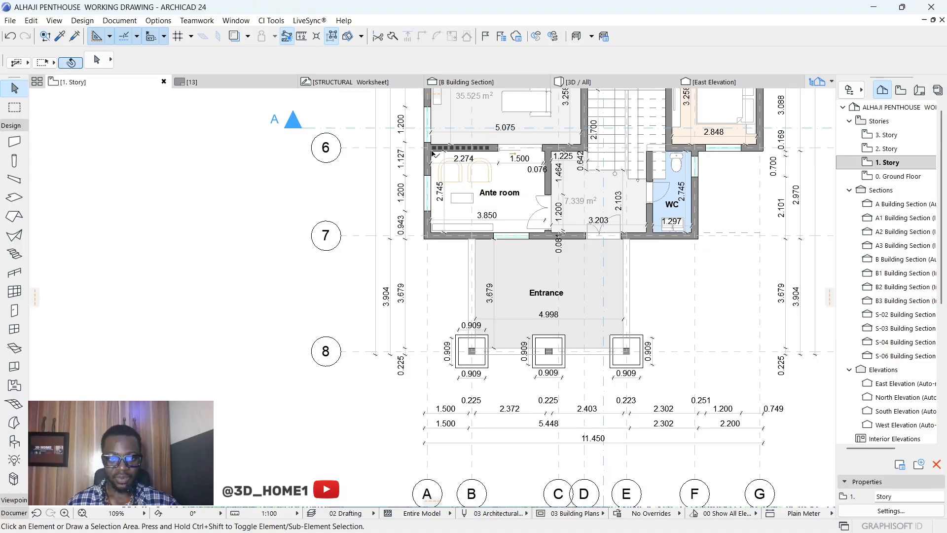
{"action": "scroll", "coordinate": [429, 257], "scroll_direction": "down", "scroll_amount": 4}
{"action": "scroll", "coordinate": [449, 270], "scroll_direction": "up", "scroll_amount": 5}
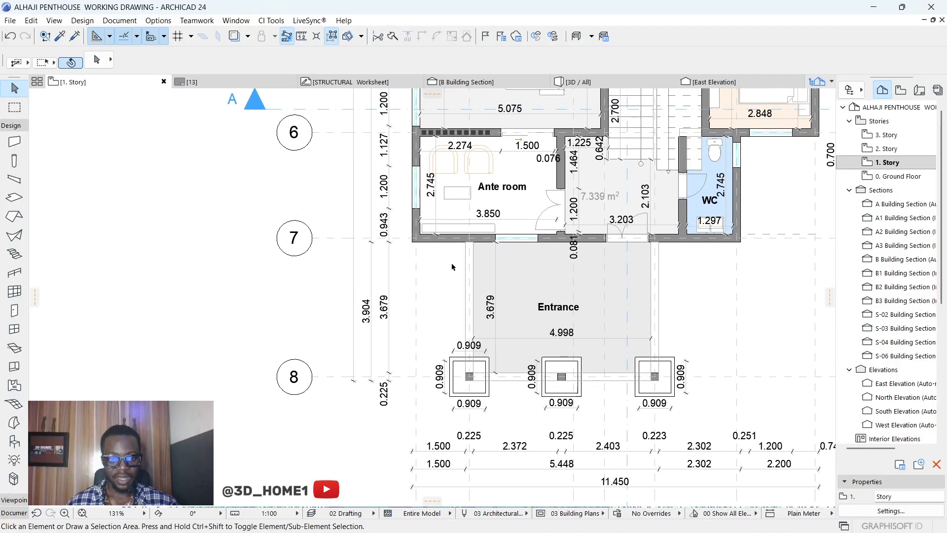
{"action": "scroll", "coordinate": [393, 282], "scroll_direction": "down", "scroll_amount": 4}
{"action": "scroll", "coordinate": [379, 302], "scroll_direction": "up", "scroll_amount": 5}
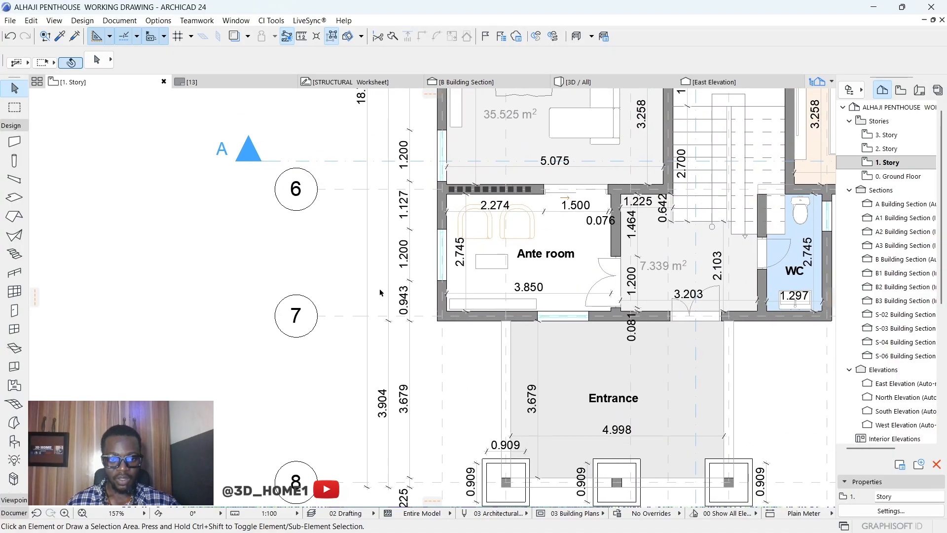
{"action": "scroll", "coordinate": [380, 293], "scroll_direction": "down", "scroll_amount": 1}
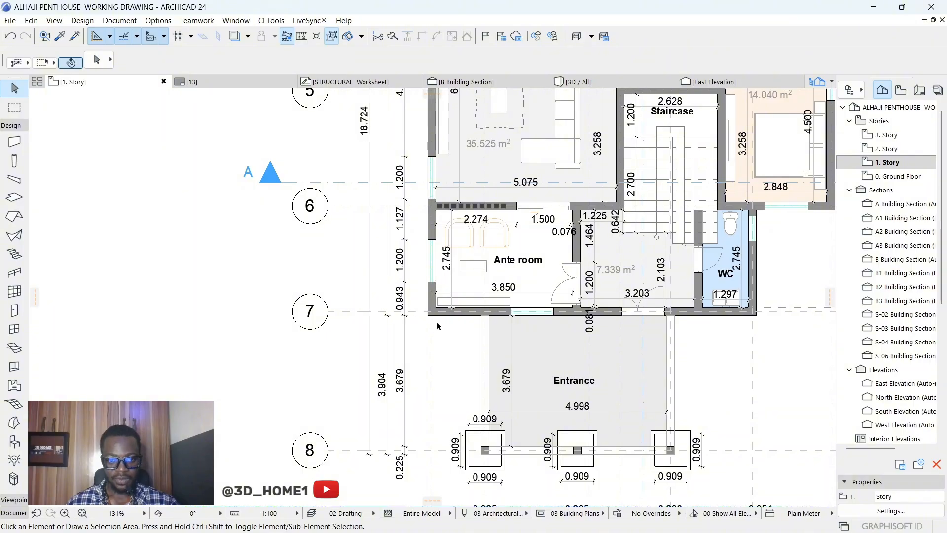
{"action": "scroll", "coordinate": [434, 394], "scroll_direction": "down", "scroll_amount": 5}
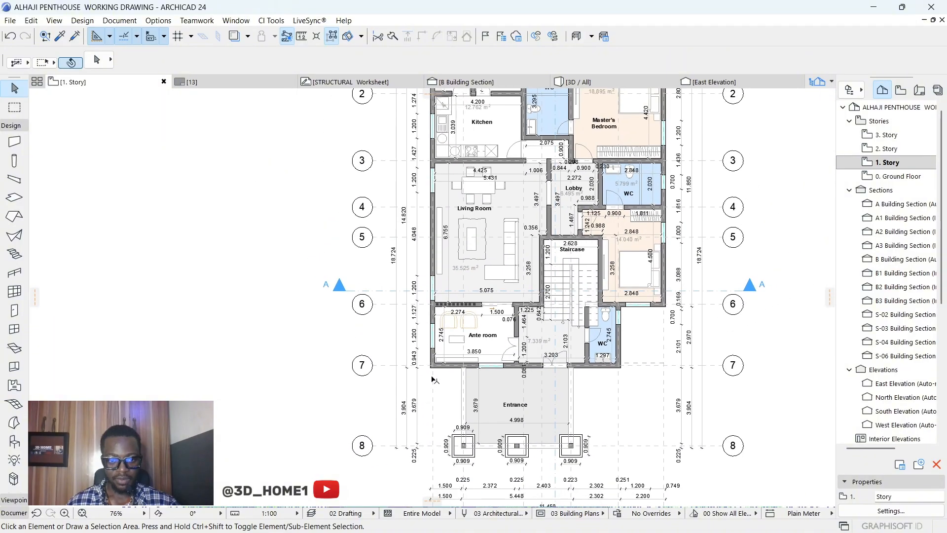
{"action": "scroll", "coordinate": [400, 154], "scroll_direction": "up", "scroll_amount": 4}
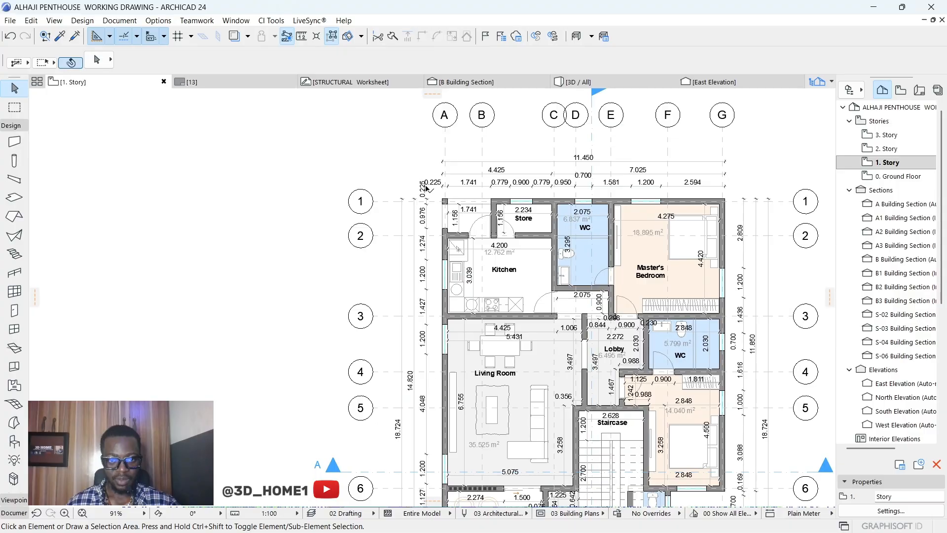
{"action": "scroll", "coordinate": [426, 188], "scroll_direction": "down", "scroll_amount": 2}
{"action": "scroll", "coordinate": [444, 190], "scroll_direction": "up", "scroll_amount": 5}
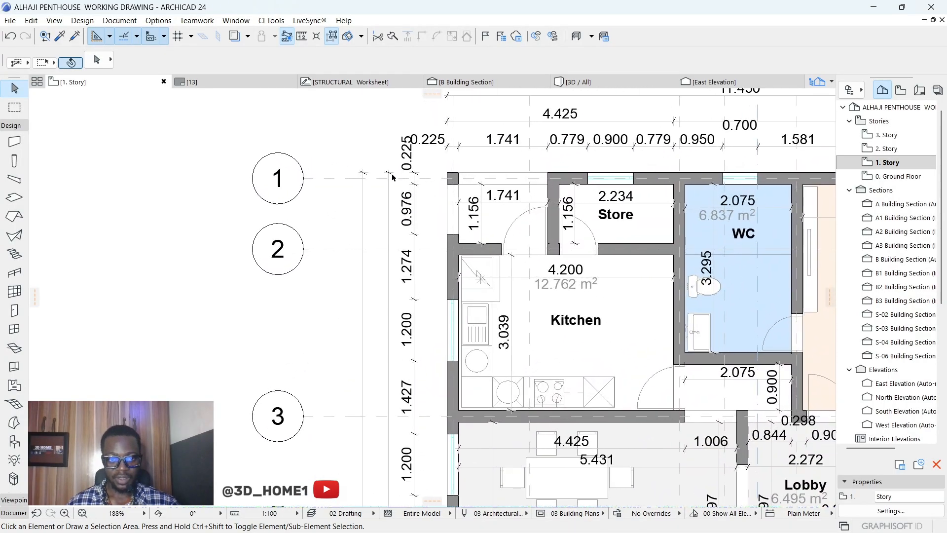
{"action": "scroll", "coordinate": [392, 176], "scroll_direction": "down", "scroll_amount": 5}
{"action": "scroll", "coordinate": [387, 239], "scroll_direction": "up", "scroll_amount": 4}
{"action": "scroll", "coordinate": [399, 286], "scroll_direction": "down", "scroll_amount": 4}
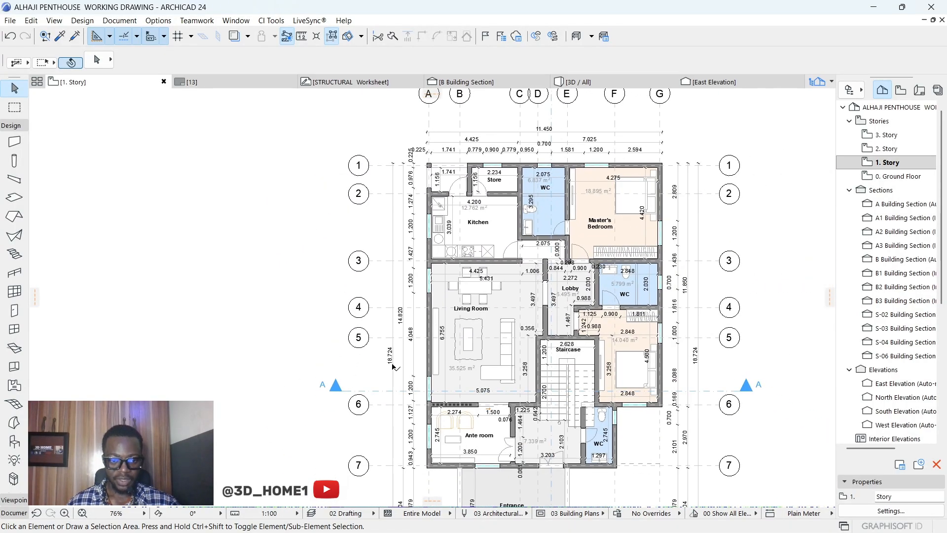
{"action": "scroll", "coordinate": [384, 296], "scroll_direction": "down", "scroll_amount": 3}
{"action": "scroll", "coordinate": [443, 320], "scroll_direction": "up", "scroll_amount": 2}
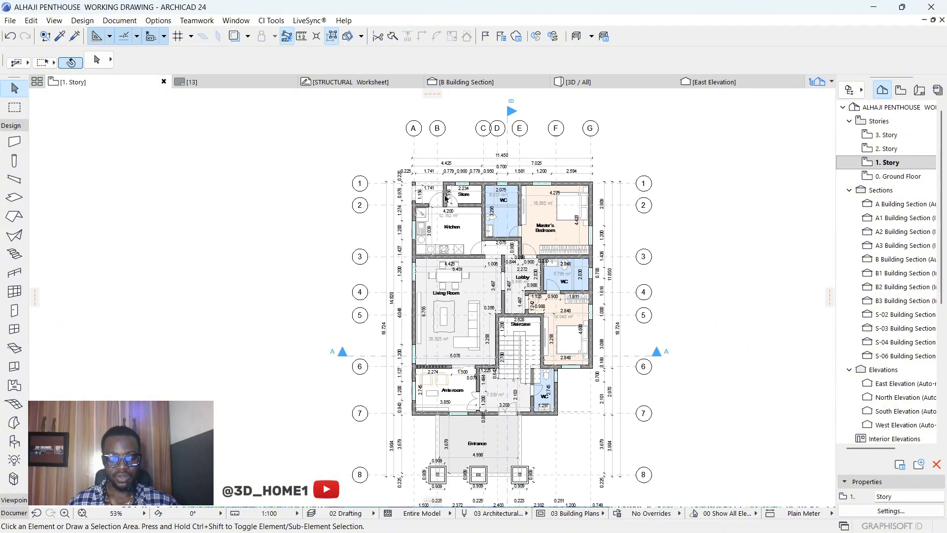
{"action": "scroll", "coordinate": [521, 349], "scroll_direction": "down", "scroll_amount": 2}
{"action": "scroll", "coordinate": [521, 349], "scroll_direction": "up", "scroll_amount": 4}
{"action": "scroll", "coordinate": [502, 379], "scroll_direction": "down", "scroll_amount": 3}
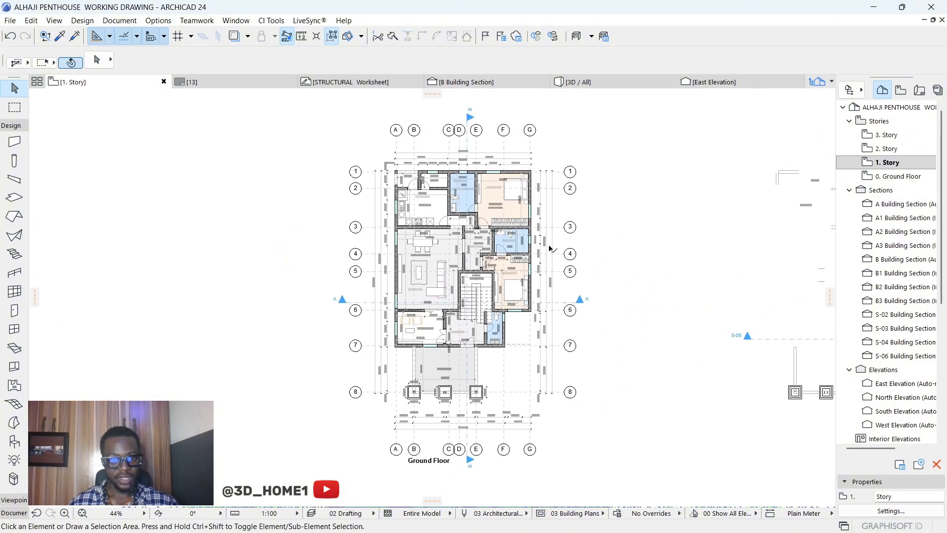
{"action": "scroll", "coordinate": [549, 248], "scroll_direction": "up", "scroll_amount": 3}
{"action": "scroll", "coordinate": [254, 203], "scroll_direction": "down", "scroll_amount": 2}
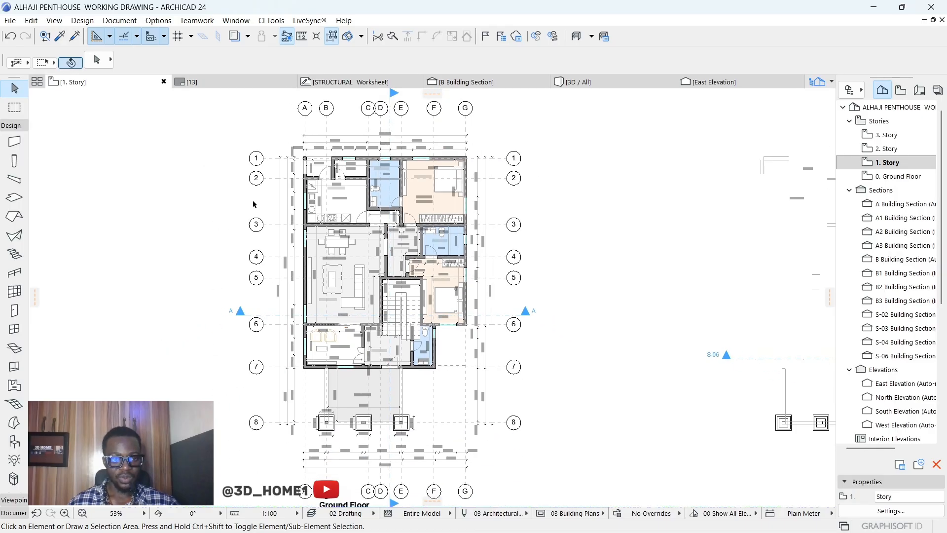
Step: Place a copy of the outermost west dimension chain about 740 further out, toward the grid bubbles
{"action": "scroll", "coordinate": [259, 212], "scroll_direction": "up", "scroll_amount": 4}
{"action": "scroll", "coordinate": [348, 235], "scroll_direction": "down", "scroll_amount": 1}
{"action": "scroll", "coordinate": [351, 231], "scroll_direction": "up", "scroll_amount": 1}
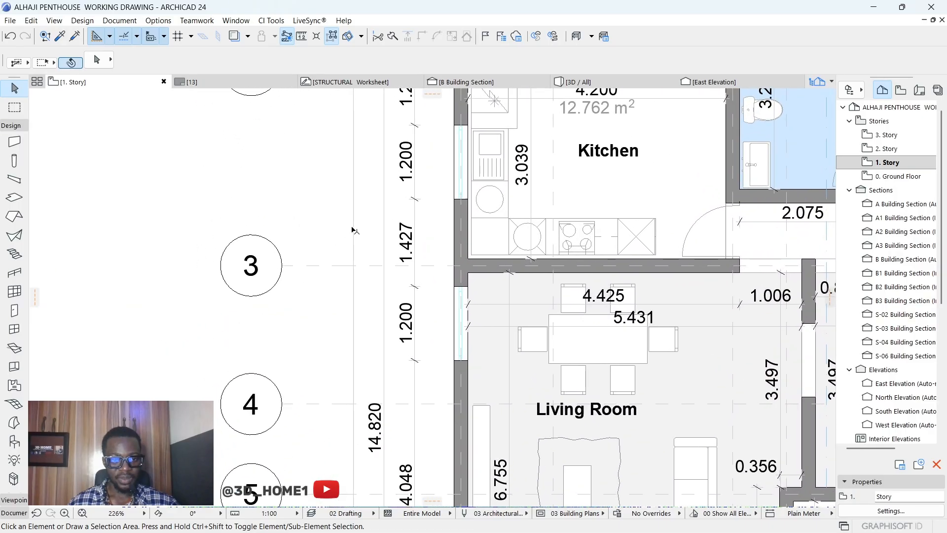
{"action": "left_click", "coordinate": [353, 230]}
{"action": "scroll", "coordinate": [353, 232], "scroll_direction": "down", "scroll_amount": 3}
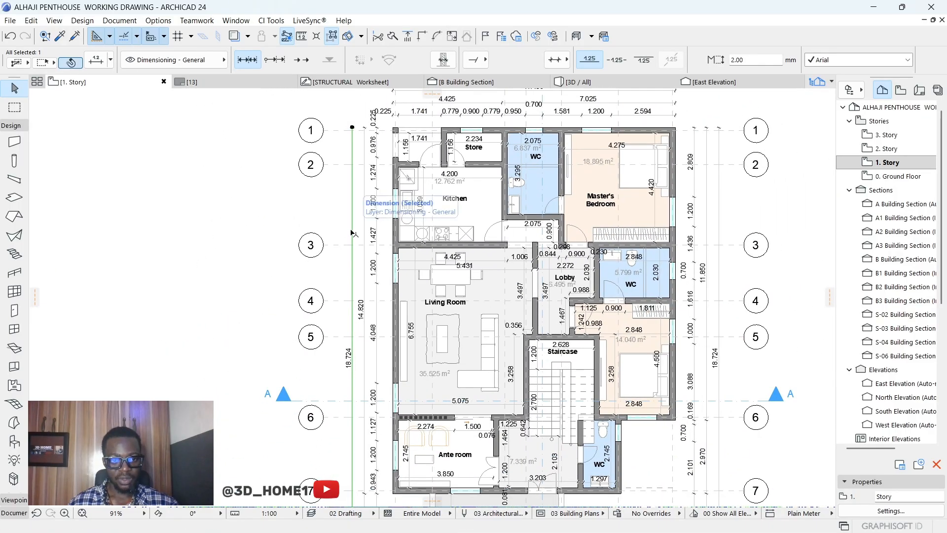
{"action": "left_click", "coordinate": [353, 232]}
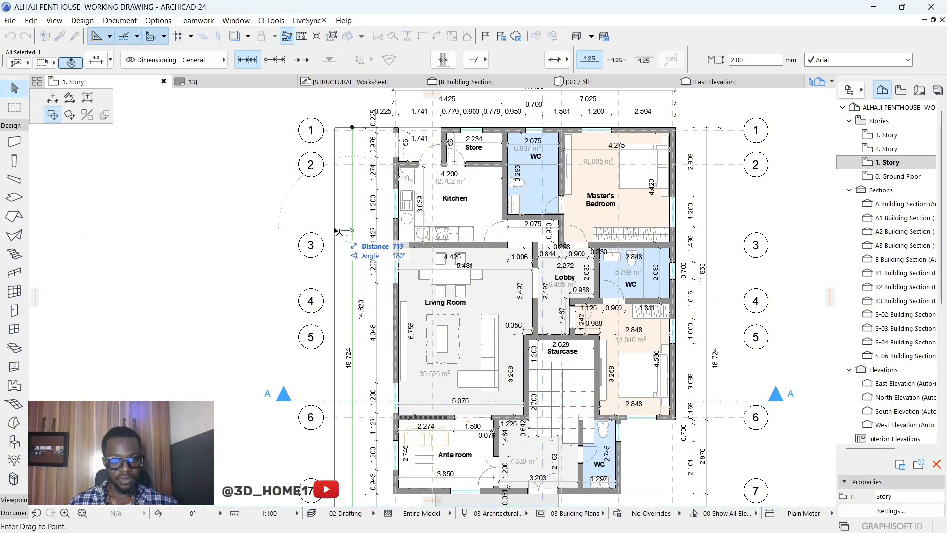
{"action": "key", "text": "ctrl"}
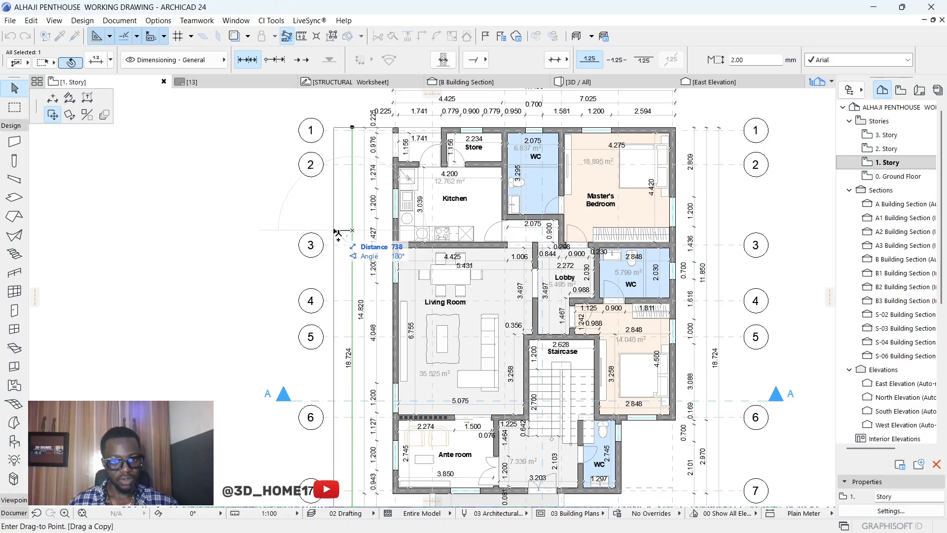
{"action": "left_click", "coordinate": [338, 232]}
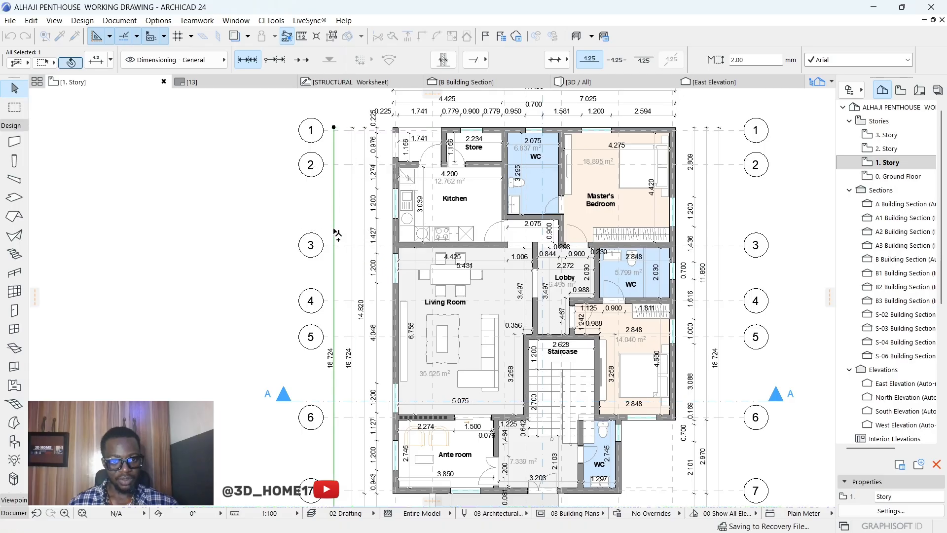
{"action": "key", "text": "Escape"}
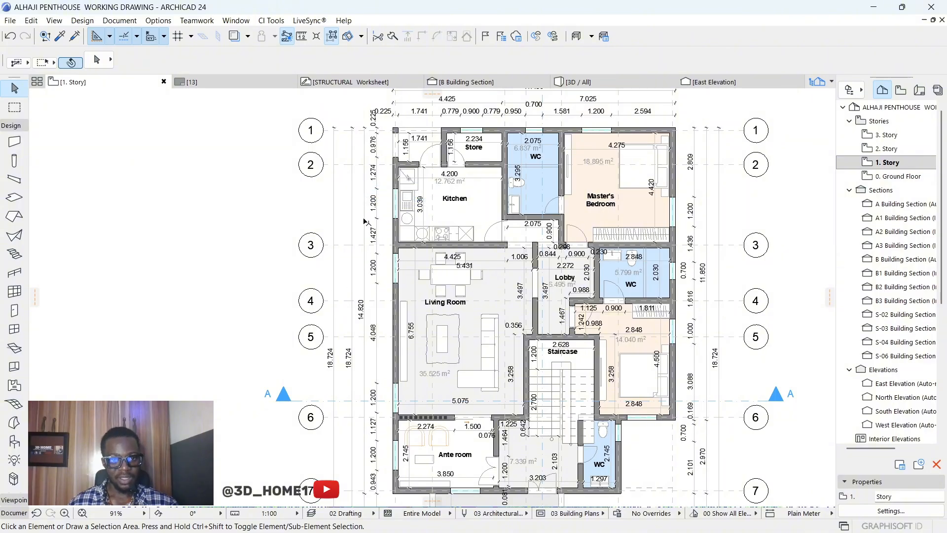
Step: Reattach the north end of the original overall west dimension from the outer wall face to grid line 1
{"action": "left_click", "coordinate": [353, 207]}
{"action": "scroll", "coordinate": [354, 162], "scroll_direction": "up", "scroll_amount": 7}
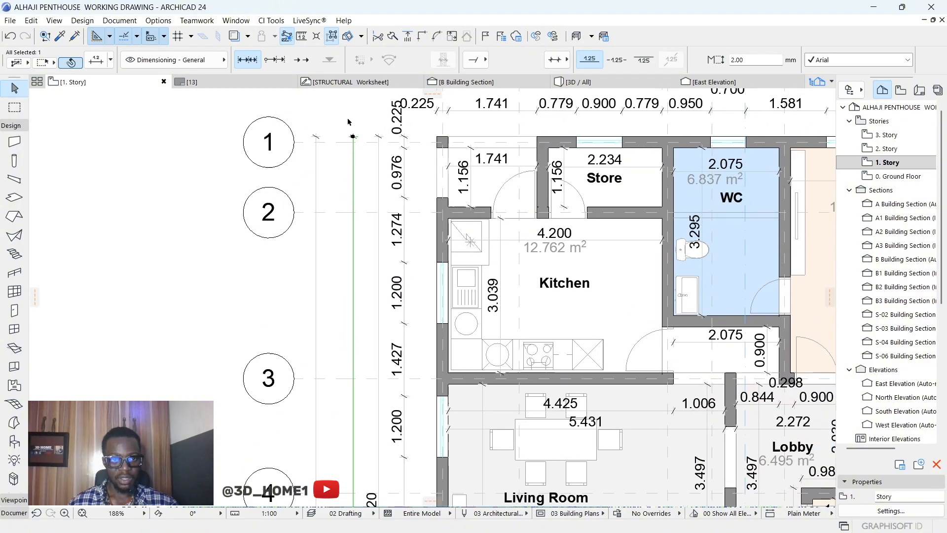
{"action": "left_click", "coordinate": [360, 159]}
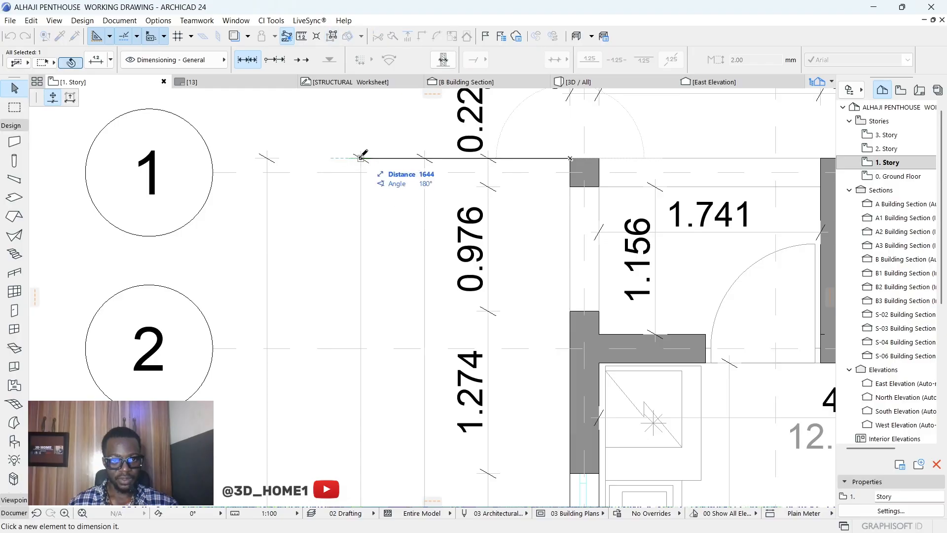
{"action": "key", "text": "Escape"}
{"action": "scroll", "coordinate": [367, 153], "scroll_direction": "down", "scroll_amount": 12}
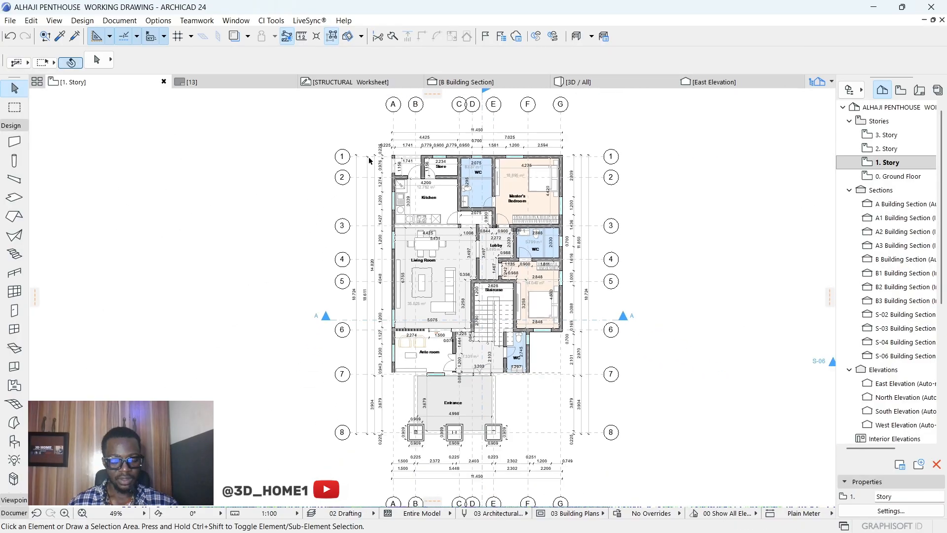
Step: Reattach the south end of the same west dimension from the column's outer face to grid line 8
{"action": "scroll", "coordinate": [372, 285], "scroll_direction": "up", "scroll_amount": 9}
{"action": "scroll", "coordinate": [357, 296], "scroll_direction": "up", "scroll_amount": 4}
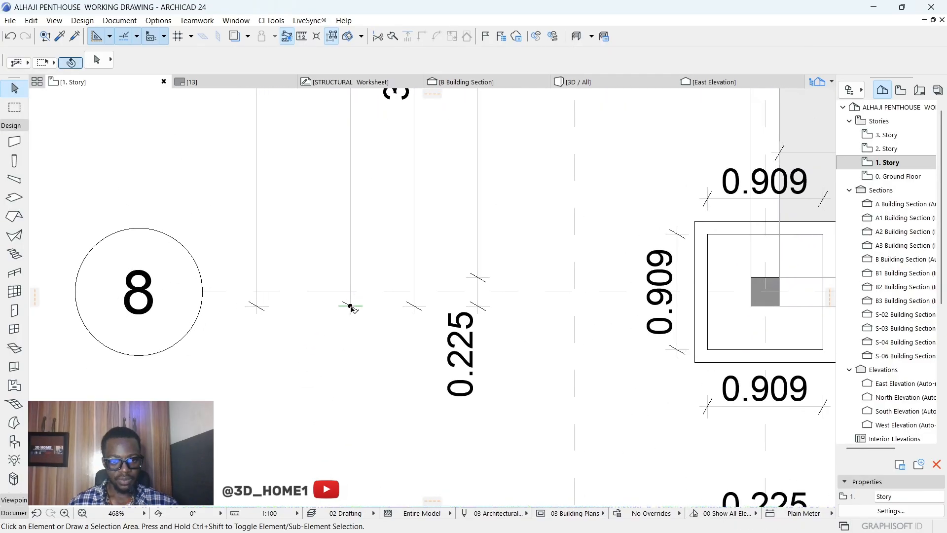
{"action": "left_click", "coordinate": [352, 307]}
{"action": "key", "text": "Escape"}
{"action": "scroll", "coordinate": [350, 295], "scroll_direction": "down", "scroll_amount": 3}
{"action": "scroll", "coordinate": [351, 303], "scroll_direction": "down", "scroll_amount": 5}
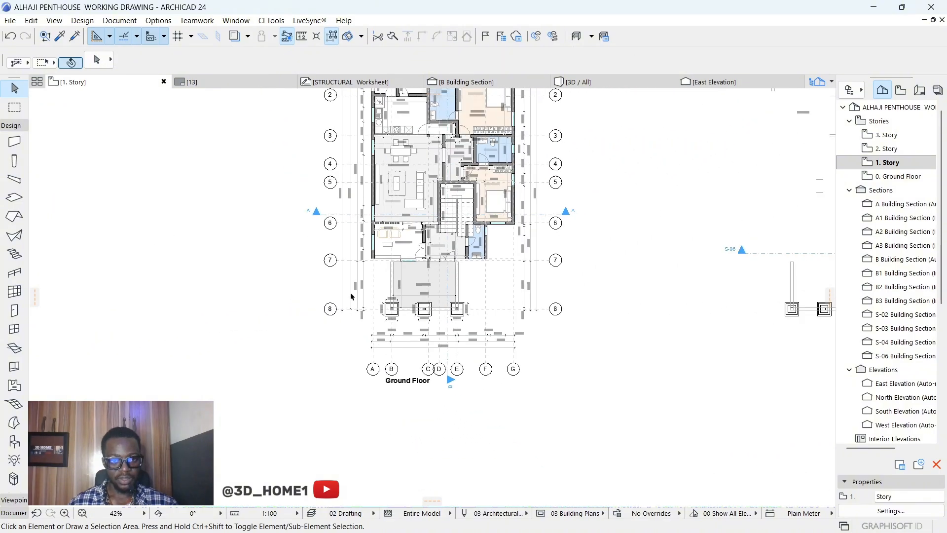
Step: Add dimension points at grid lines 2 and 3 to the inner overall west dimension, next to the Kitchen
{"action": "scroll", "coordinate": [355, 241], "scroll_direction": "up", "scroll_amount": 4}
{"action": "left_click", "coordinate": [354, 241]}
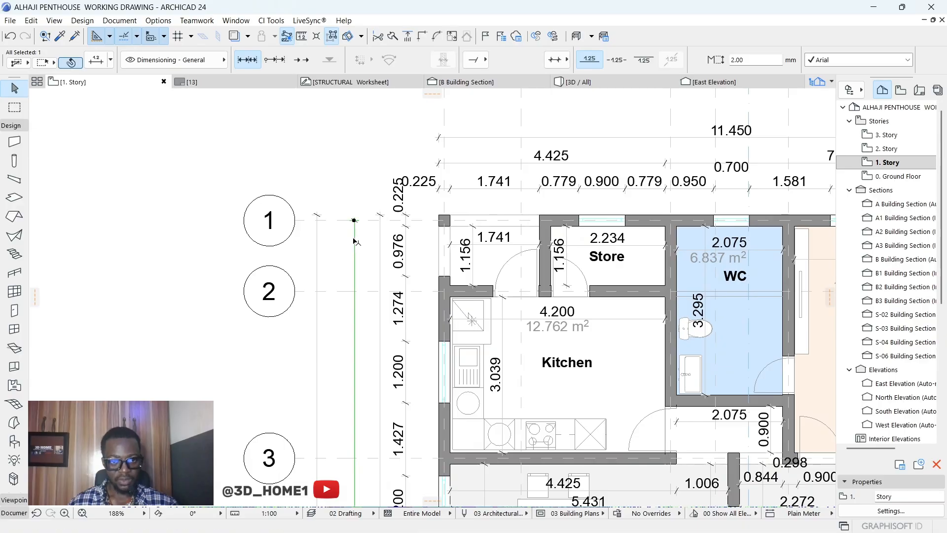
{"action": "scroll", "coordinate": [355, 282], "scroll_direction": "up", "scroll_amount": 2}
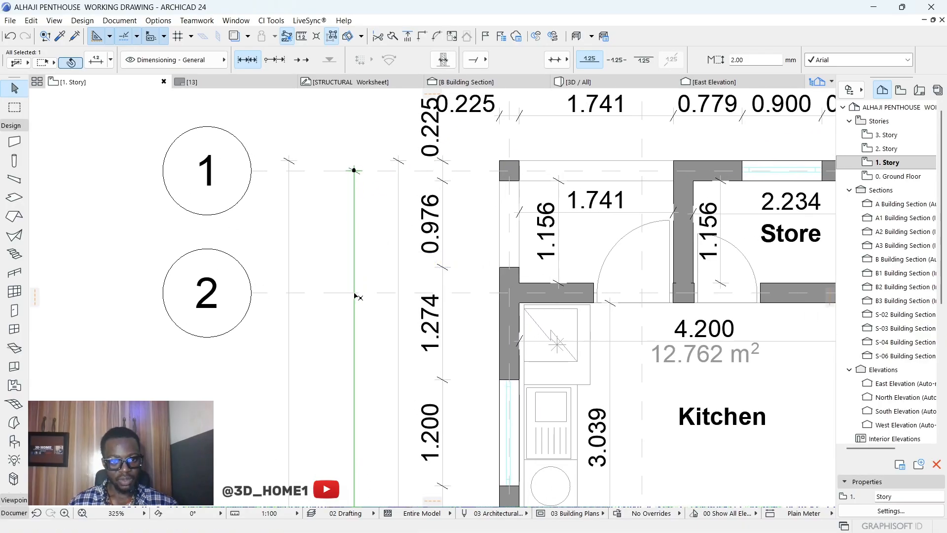
{"action": "scroll", "coordinate": [356, 292], "scroll_direction": "up", "scroll_amount": 1}
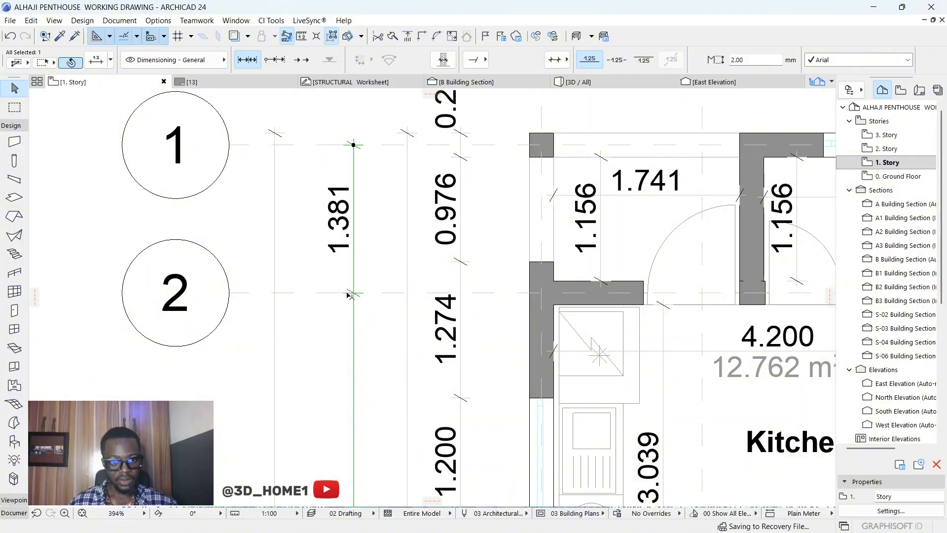
{"action": "scroll", "coordinate": [360, 240], "scroll_direction": "down", "scroll_amount": 4}
{"action": "scroll", "coordinate": [365, 240], "scroll_direction": "up", "scroll_amount": 1}
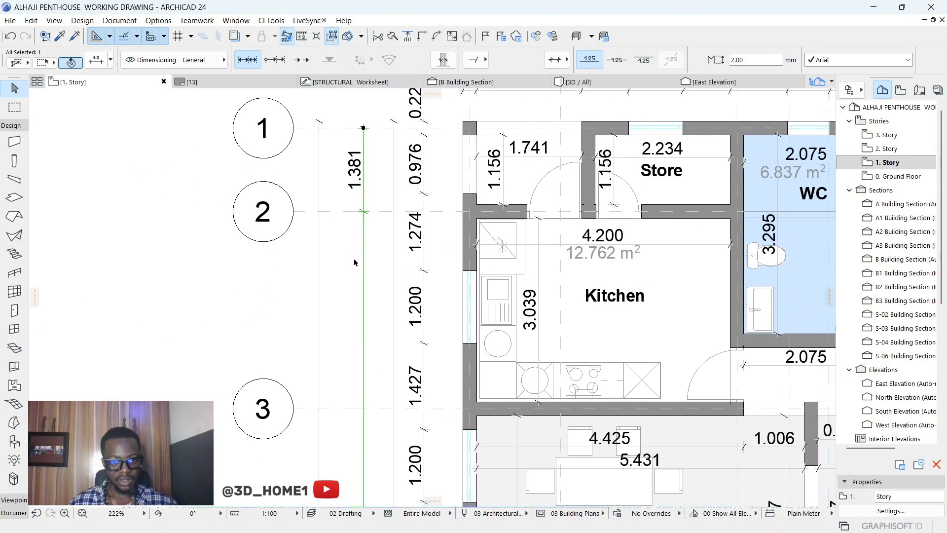
{"action": "scroll", "coordinate": [363, 266], "scroll_direction": "down", "scroll_amount": 2}
{"action": "scroll", "coordinate": [363, 291], "scroll_direction": "up", "scroll_amount": 4}
{"action": "scroll", "coordinate": [363, 312], "scroll_direction": "down", "scroll_amount": 4}
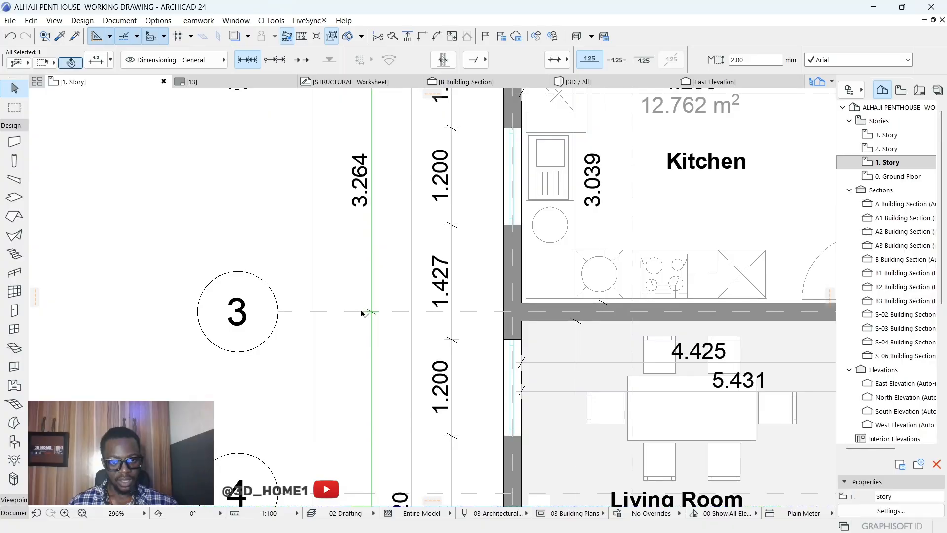
Step: Extend the same west grid-line chain with dimension points at grid lines 4, 5, 6 and 7
{"action": "scroll", "coordinate": [381, 263], "scroll_direction": "up", "scroll_amount": 2}
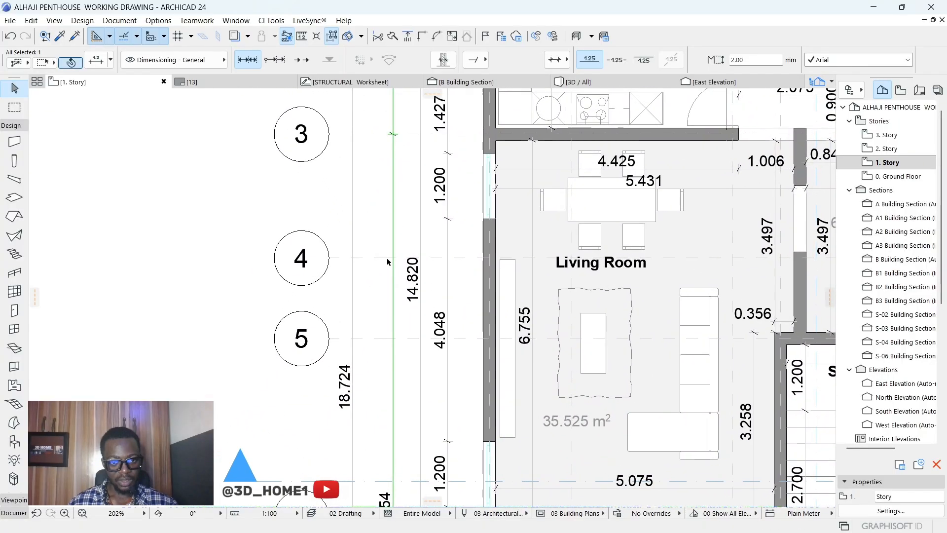
{"action": "scroll", "coordinate": [390, 237], "scroll_direction": "down", "scroll_amount": 3}
{"action": "scroll", "coordinate": [399, 178], "scroll_direction": "up", "scroll_amount": 1}
{"action": "scroll", "coordinate": [397, 175], "scroll_direction": "up", "scroll_amount": 3}
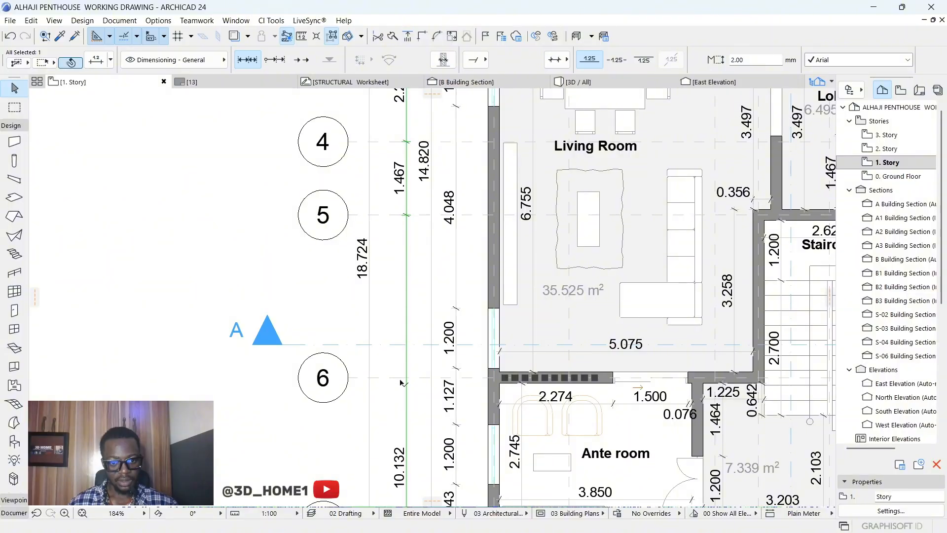
{"action": "scroll", "coordinate": [401, 382], "scroll_direction": "down", "scroll_amount": 3}
{"action": "scroll", "coordinate": [400, 305], "scroll_direction": "up", "scroll_amount": 5}
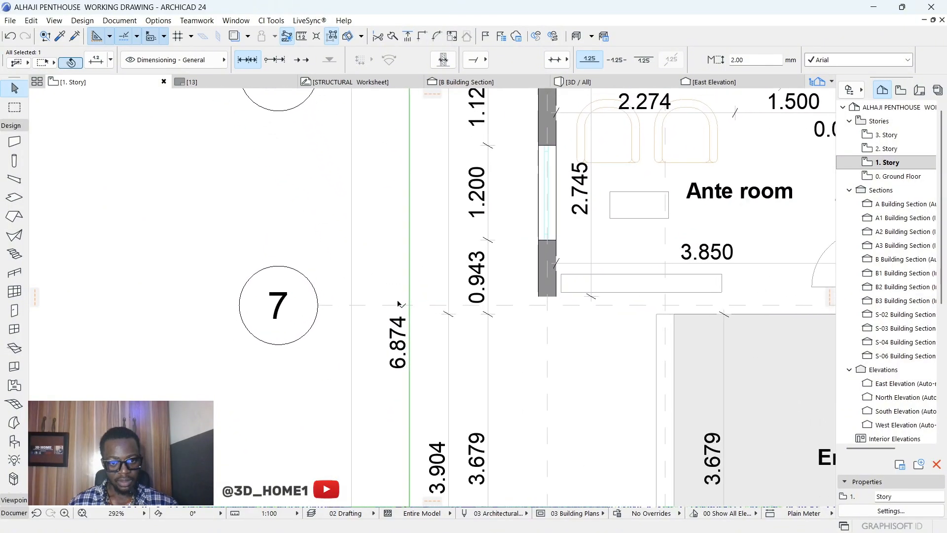
{"action": "scroll", "coordinate": [397, 303], "scroll_direction": "down", "scroll_amount": 5}
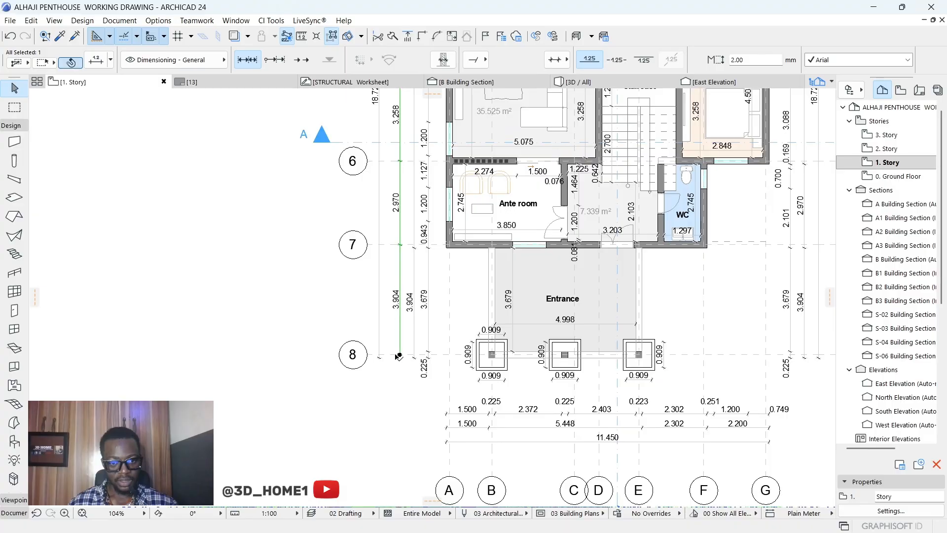
{"action": "scroll", "coordinate": [399, 356], "scroll_direction": "up", "scroll_amount": 1}
{"action": "left_click", "coordinate": [372, 395]}
Step: Place a copy of the outermost east overall dimension about 630 further out, toward the grid bubbles
{"action": "scroll", "coordinate": [371, 396], "scroll_direction": "down", "scroll_amount": 3}
{"action": "scroll", "coordinate": [376, 191], "scroll_direction": "up", "scroll_amount": 2}
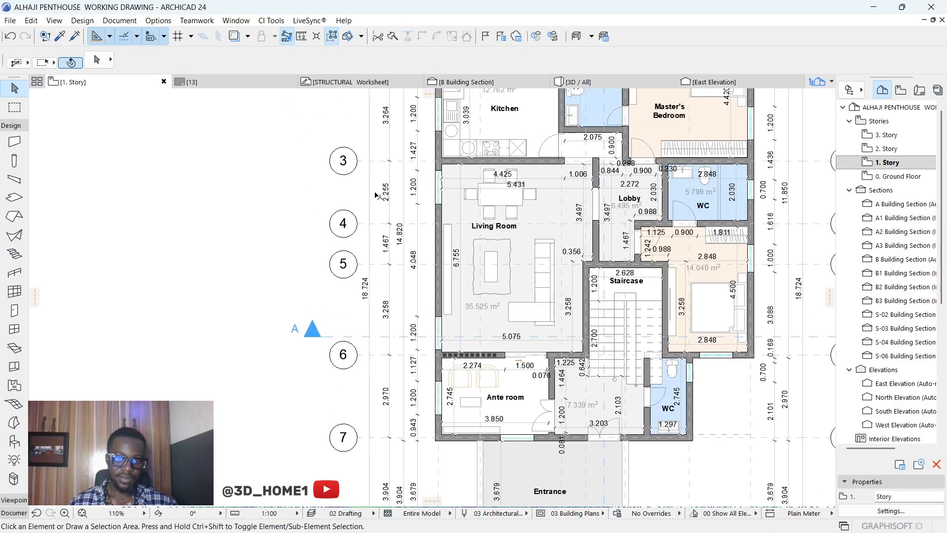
{"action": "scroll", "coordinate": [377, 196], "scroll_direction": "up", "scroll_amount": 1}
{"action": "scroll", "coordinate": [377, 298], "scroll_direction": "down", "scroll_amount": 2}
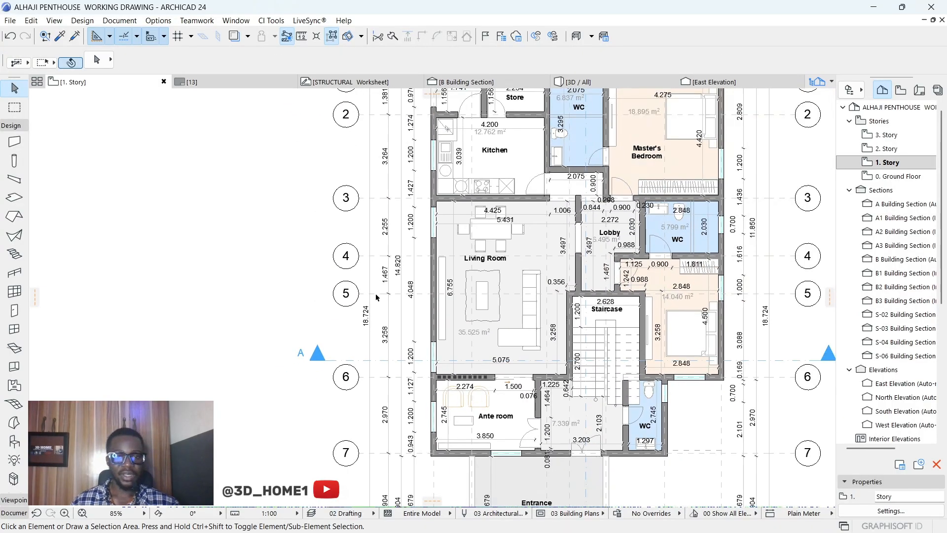
{"action": "scroll", "coordinate": [375, 296], "scroll_direction": "down", "scroll_amount": 2}
{"action": "scroll", "coordinate": [228, 273], "scroll_direction": "down", "scroll_amount": 3}
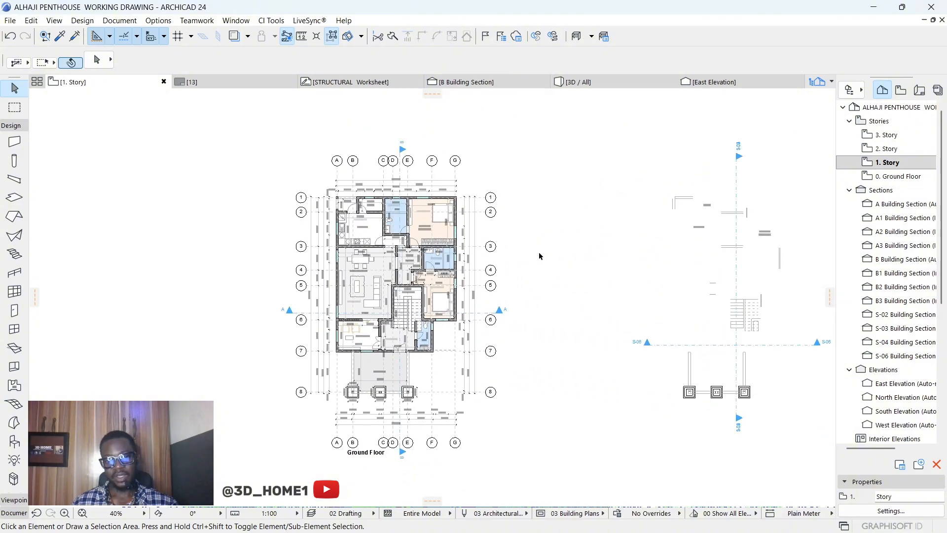
{"action": "scroll", "coordinate": [539, 256], "scroll_direction": "up", "scroll_amount": 5}
{"action": "left_click", "coordinate": [440, 260]}
{"action": "left_click", "coordinate": [440, 260]}
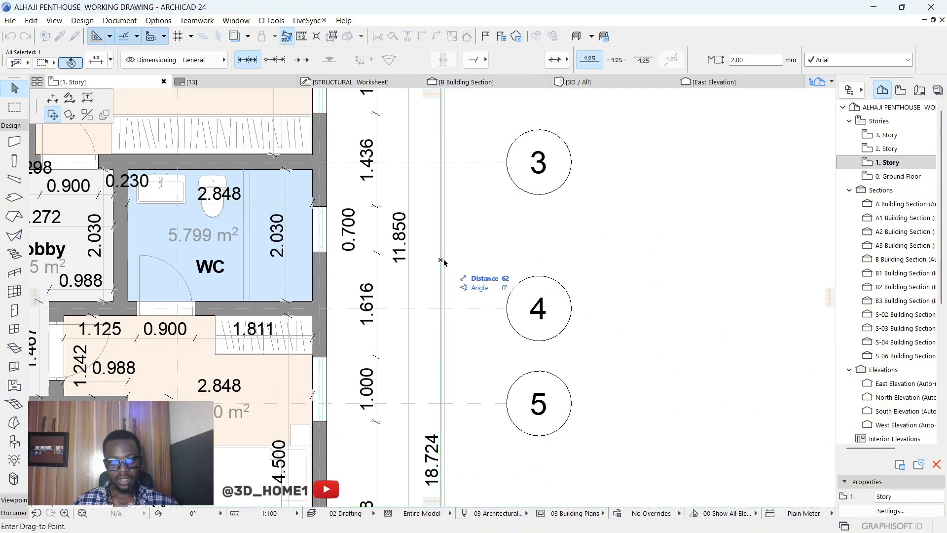
{"action": "key", "text": "ctrl"}
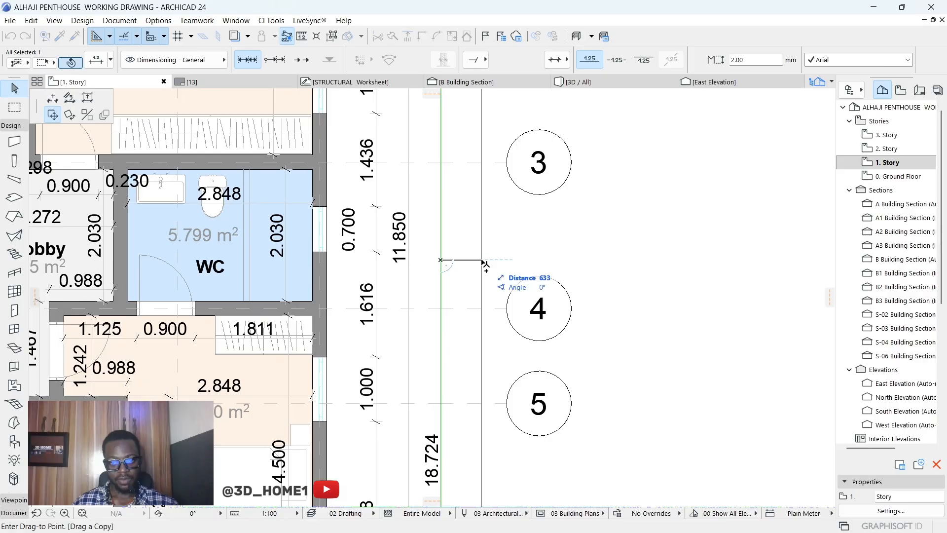
{"action": "left_click", "coordinate": [486, 264]}
Step: Reattach the north end of the original overall east dimension from the outer wall face to grid line 1
{"action": "scroll", "coordinate": [451, 345], "scroll_direction": "down", "scroll_amount": 5}
{"action": "scroll", "coordinate": [435, 352], "scroll_direction": "up", "scroll_amount": 6}
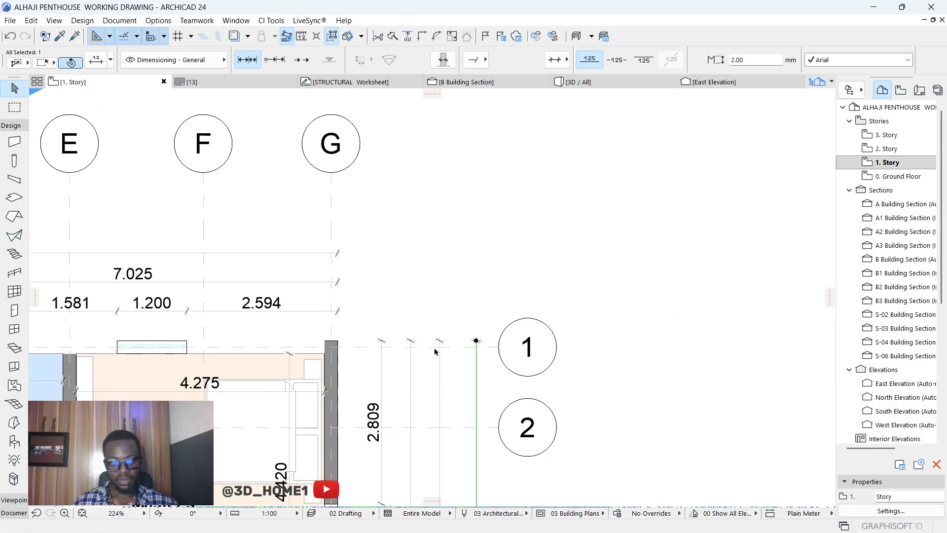
{"action": "scroll", "coordinate": [434, 349], "scroll_direction": "up", "scroll_amount": 3}
{"action": "key", "text": "Escape"}
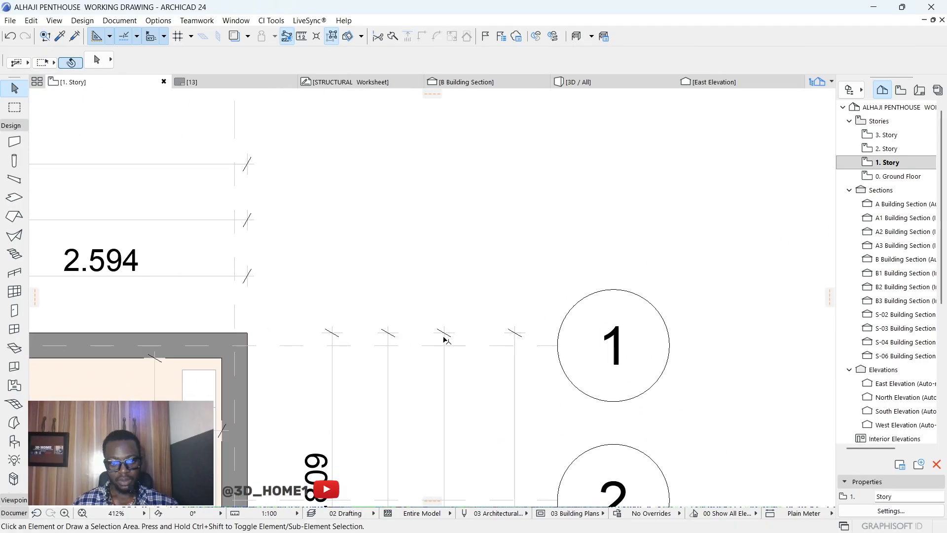
{"action": "left_click", "coordinate": [446, 339]}
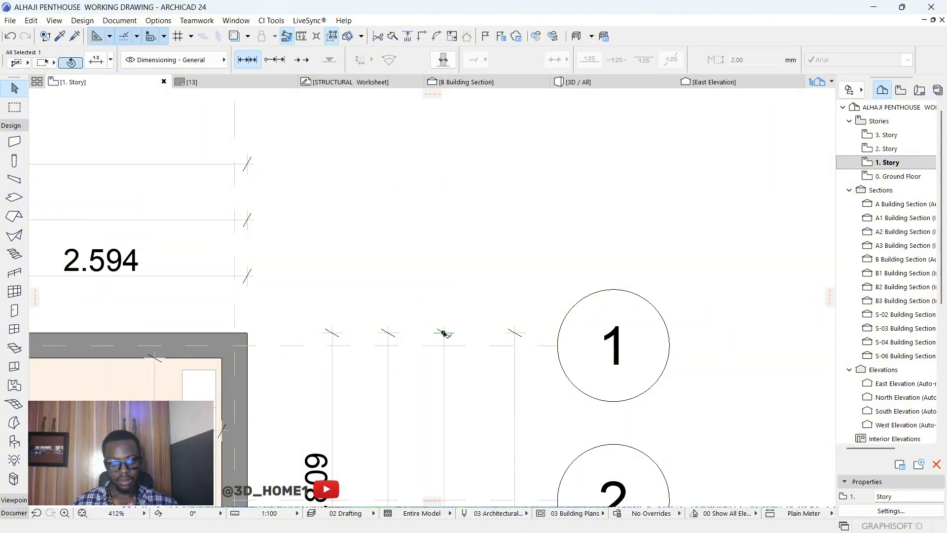
{"action": "scroll", "coordinate": [443, 345], "scroll_direction": "down", "scroll_amount": 15}
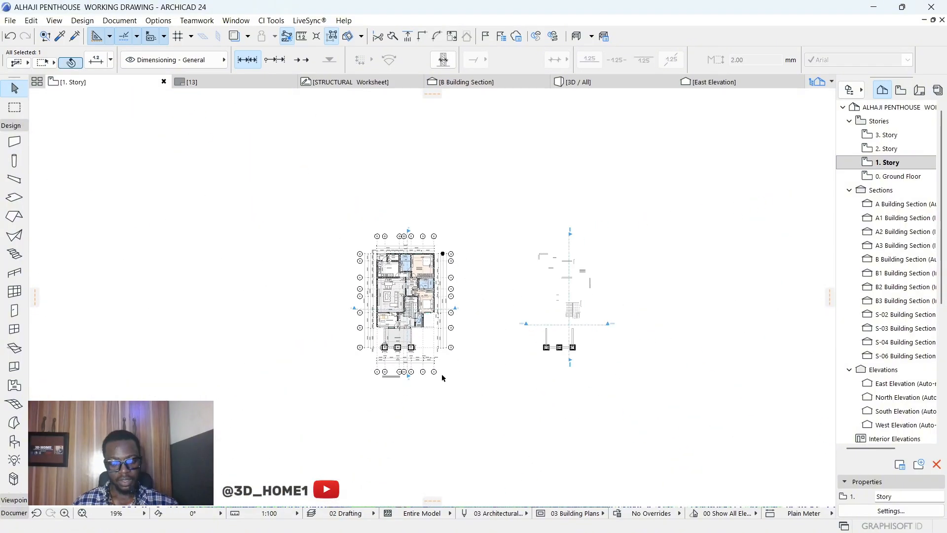
Step: Reattach the south end of the original overall east dimension from the column's outer face to grid line 8
{"action": "scroll", "coordinate": [442, 377], "scroll_direction": "up", "scroll_amount": 15}
{"action": "left_click", "coordinate": [467, 266]}
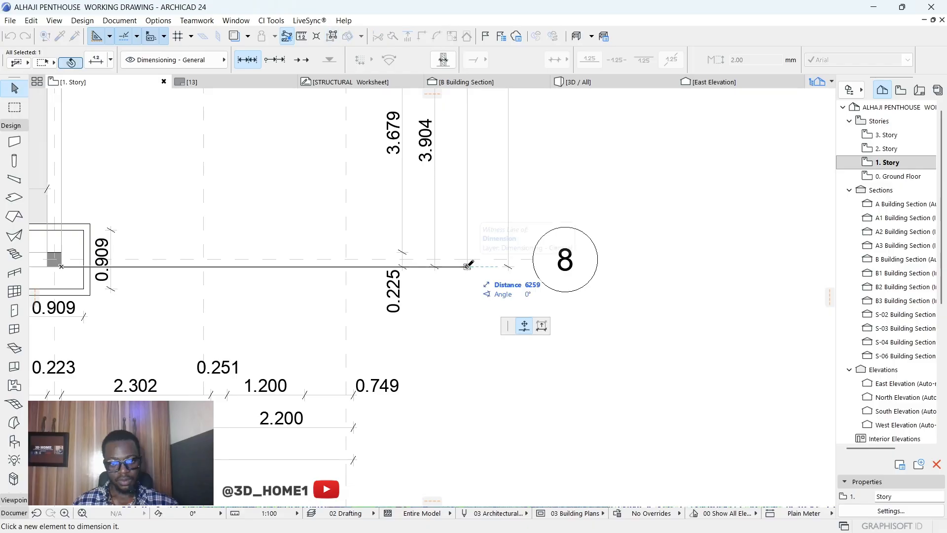
{"action": "left_click", "coordinate": [467, 259]}
Step: Add dimension points at grid lines 7 and 6 to the original overall east dimension
{"action": "scroll", "coordinate": [450, 323], "scroll_direction": "down", "scroll_amount": 3}
{"action": "scroll", "coordinate": [466, 248], "scroll_direction": "up", "scroll_amount": 3}
{"action": "scroll", "coordinate": [450, 293], "scroll_direction": "down", "scroll_amount": 3}
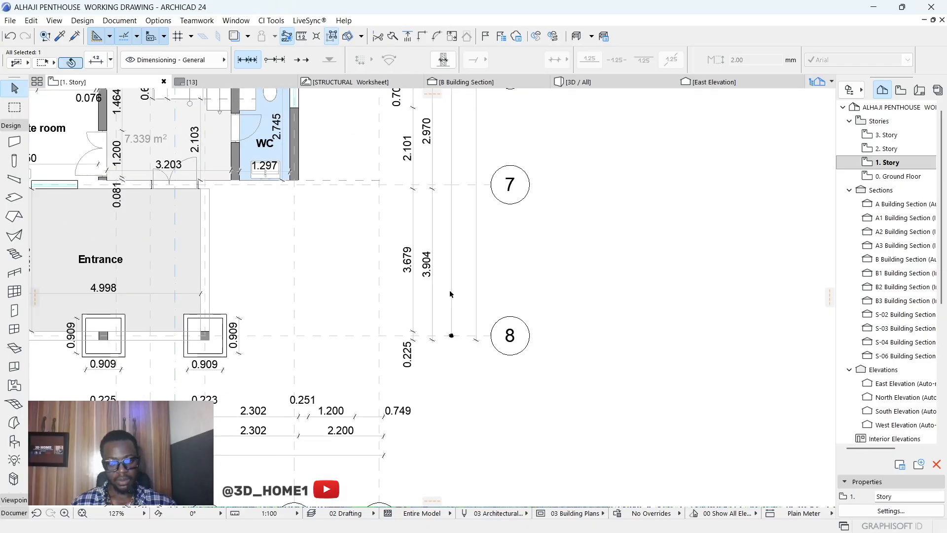
{"action": "scroll", "coordinate": [450, 293], "scroll_direction": "down", "scroll_amount": 3}
{"action": "scroll", "coordinate": [446, 225], "scroll_direction": "up", "scroll_amount": 5}
{"action": "left_click", "coordinate": [452, 314]}
{"action": "scroll", "coordinate": [447, 306], "scroll_direction": "down", "scroll_amount": 5}
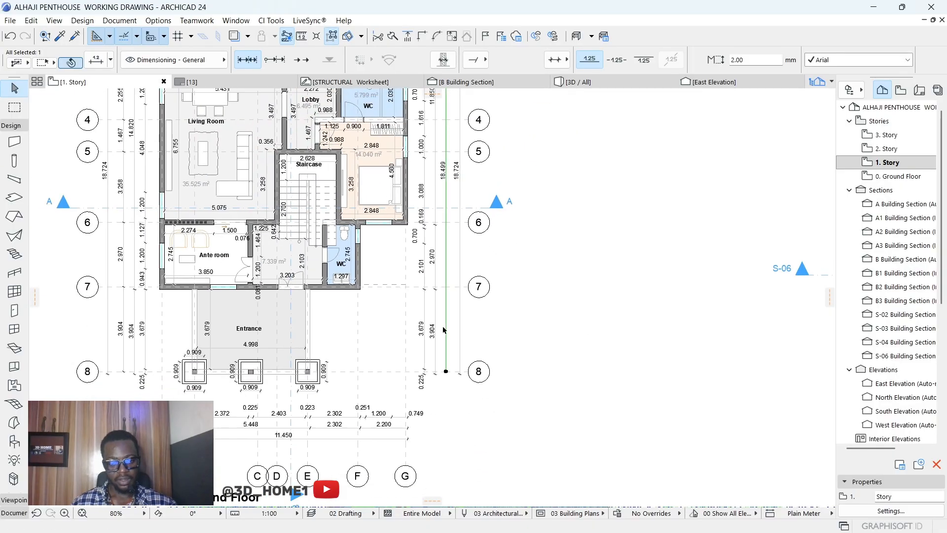
{"action": "scroll", "coordinate": [445, 286], "scroll_direction": "up", "scroll_amount": 8}
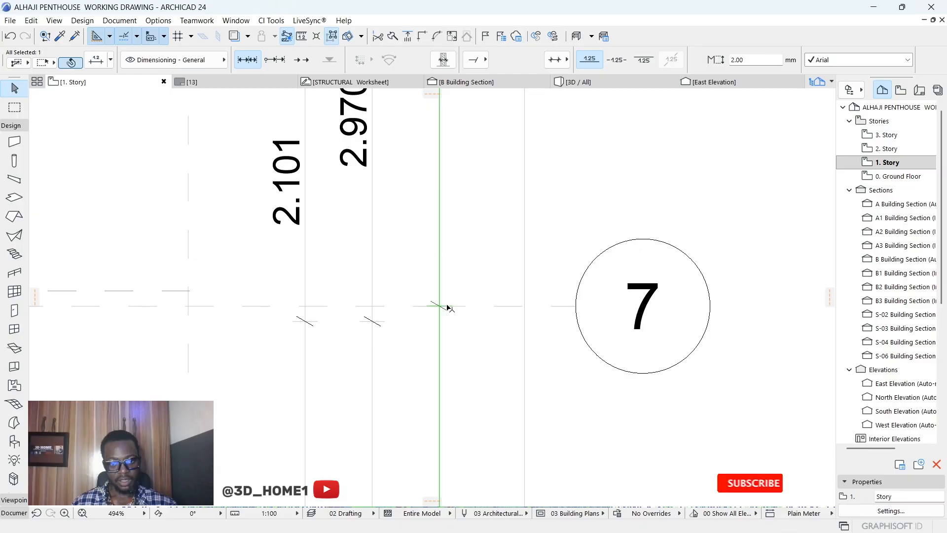
{"action": "scroll", "coordinate": [446, 308], "scroll_direction": "down", "scroll_amount": 8}
{"action": "scroll", "coordinate": [443, 260], "scroll_direction": "up", "scroll_amount": 3}
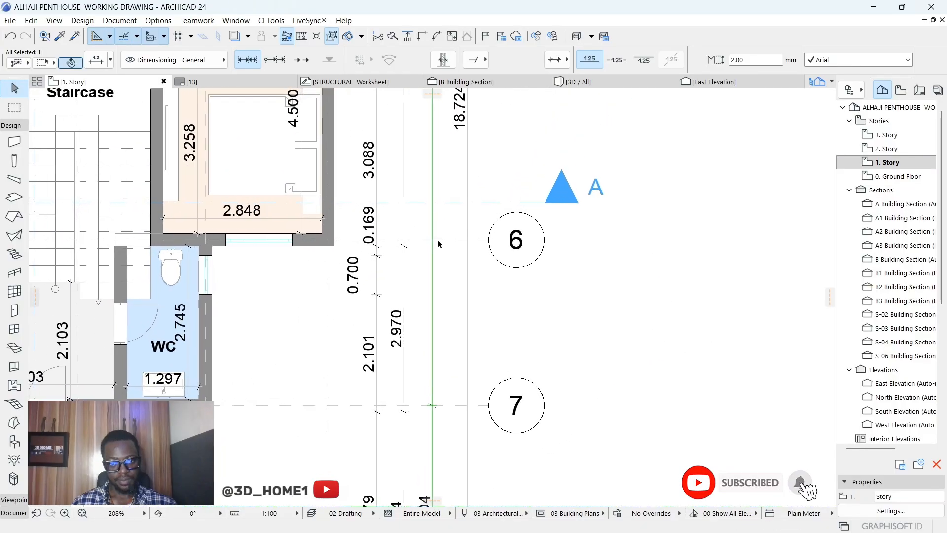
{"action": "scroll", "coordinate": [437, 243], "scroll_direction": "down", "scroll_amount": 6}
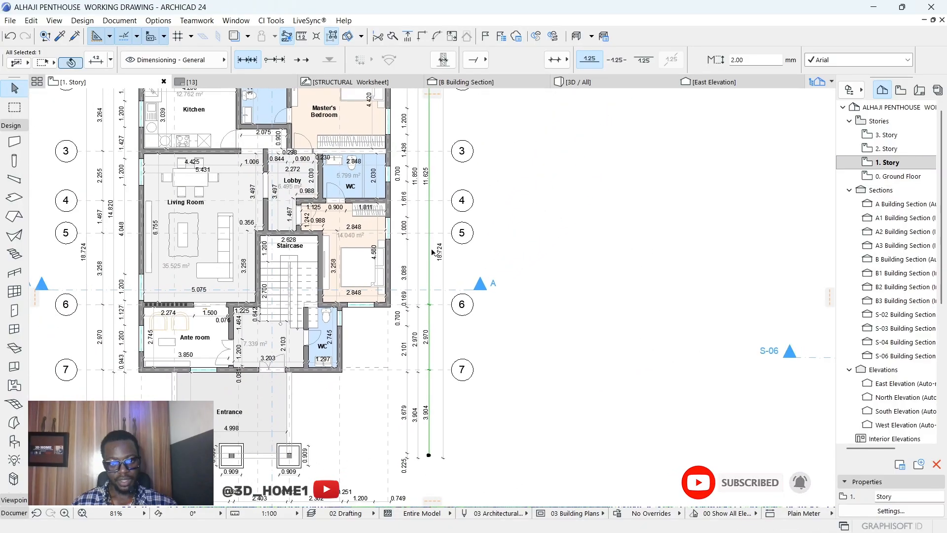
Step: Add dimension points at grid lines 5, 4, 3 and 2 to complete the east grid-line chain
{"action": "scroll", "coordinate": [432, 244], "scroll_direction": "up", "scroll_amount": 6}
{"action": "scroll", "coordinate": [433, 245], "scroll_direction": "down", "scroll_amount": 2}
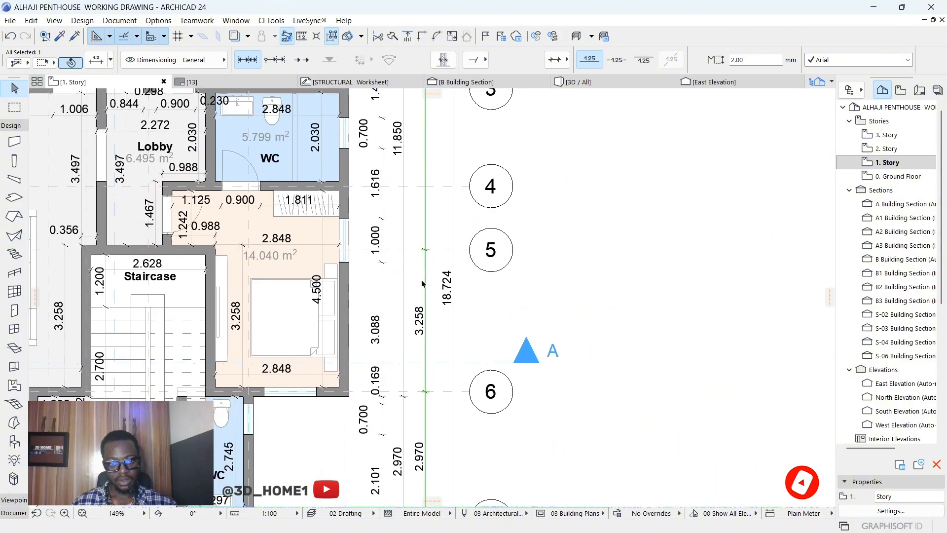
{"action": "scroll", "coordinate": [426, 232], "scroll_direction": "up", "scroll_amount": 5}
{"action": "scroll", "coordinate": [425, 227], "scroll_direction": "down", "scroll_amount": 3}
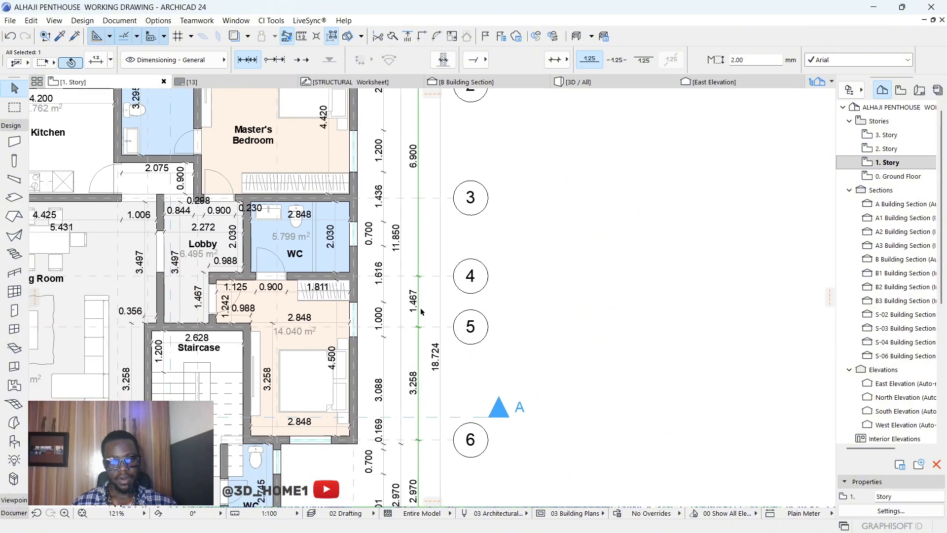
{"action": "scroll", "coordinate": [427, 234], "scroll_direction": "up", "scroll_amount": 3}
{"action": "scroll", "coordinate": [427, 234], "scroll_direction": "down", "scroll_amount": 4}
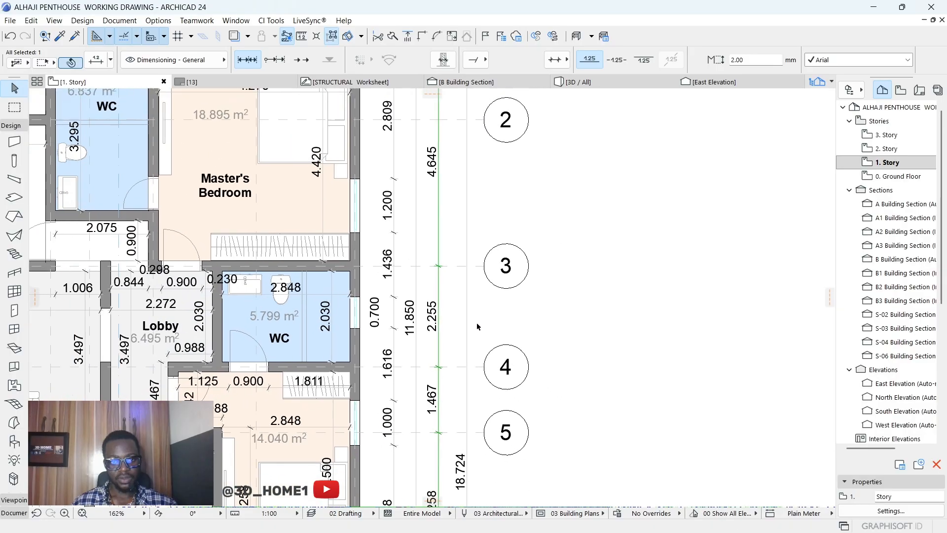
{"action": "scroll", "coordinate": [452, 172], "scroll_direction": "up", "scroll_amount": 4}
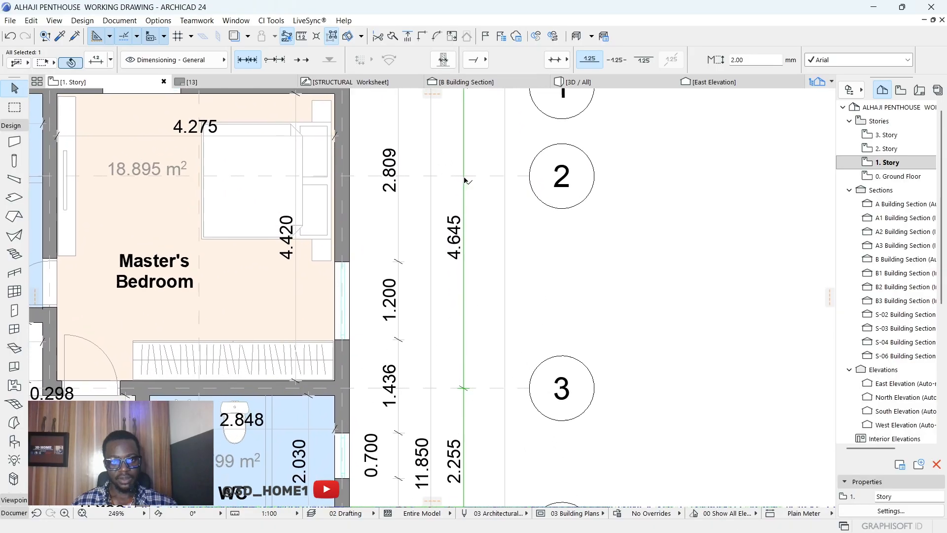
{"action": "scroll", "coordinate": [468, 179], "scroll_direction": "up", "scroll_amount": 1}
{"action": "left_click", "coordinate": [468, 210]}
{"action": "scroll", "coordinate": [464, 255], "scroll_direction": "down", "scroll_amount": 8}
{"action": "left_click", "coordinate": [520, 232]}
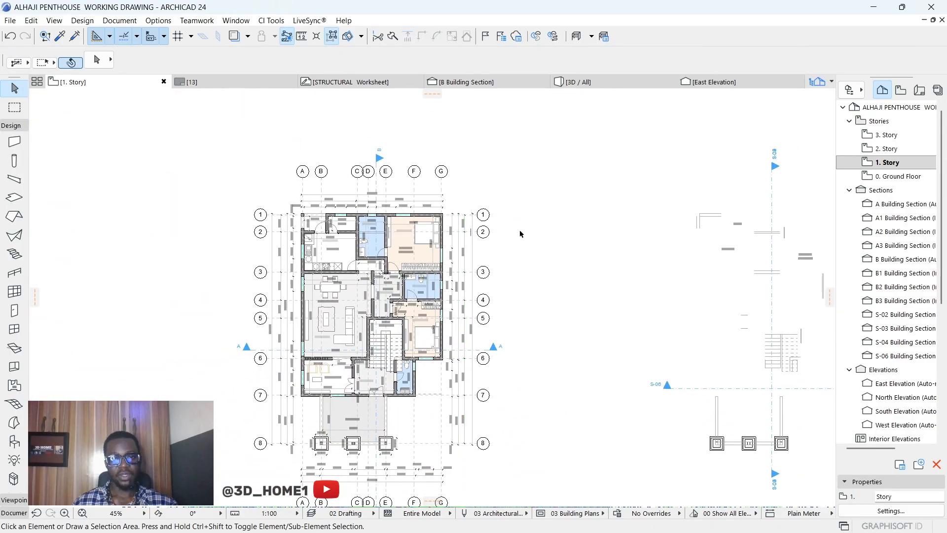
Step: Place a copy of the overall south dimension about 800 further out, toward the lettered grid bubbles
{"action": "scroll", "coordinate": [480, 260], "scroll_direction": "down", "scroll_amount": 2}
{"action": "middle_click_drag", "start_coordinate": [348, 406], "coordinate": [437, 321]}
{"action": "scroll", "coordinate": [486, 364], "scroll_direction": "up", "scroll_amount": 8}
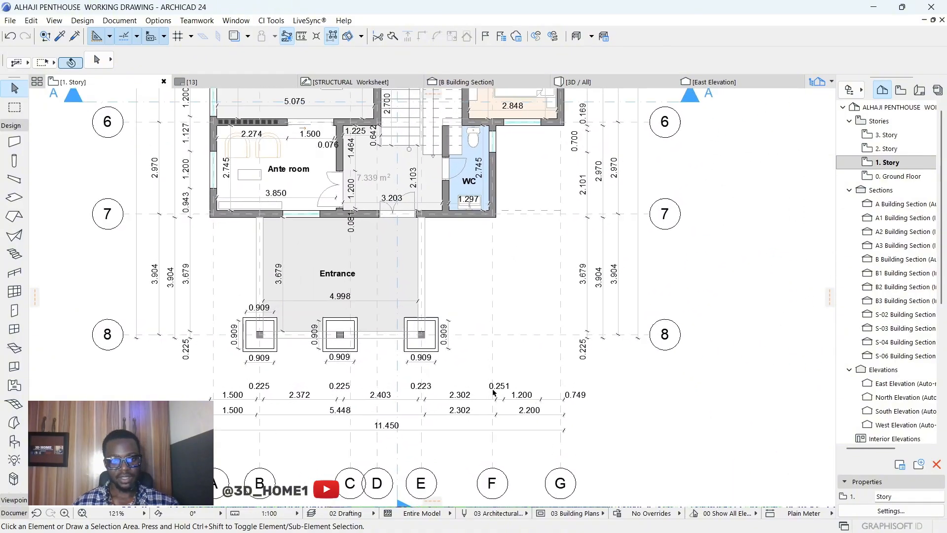
{"action": "left_click", "coordinate": [383, 331]}
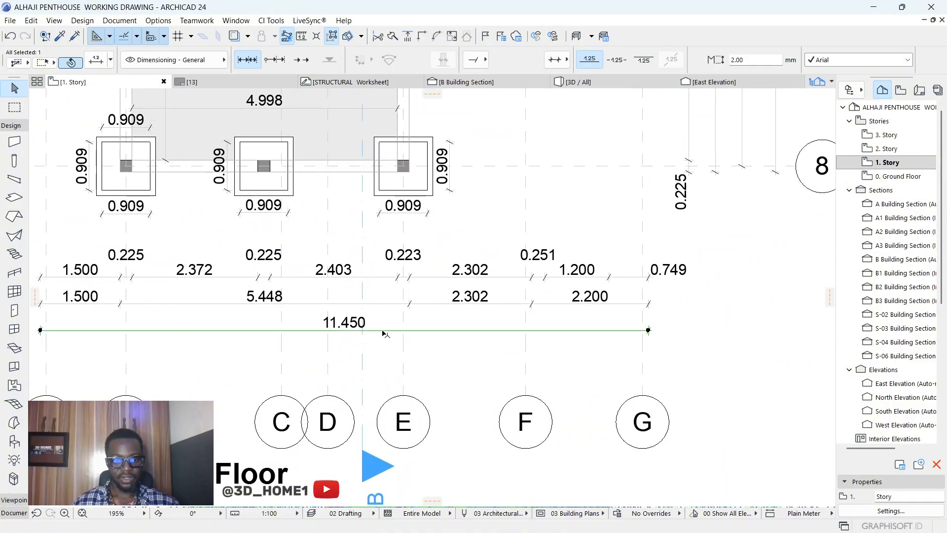
{"action": "left_click", "coordinate": [383, 330]}
{"action": "scroll", "coordinate": [387, 357], "scroll_direction": "down", "scroll_amount": 5}
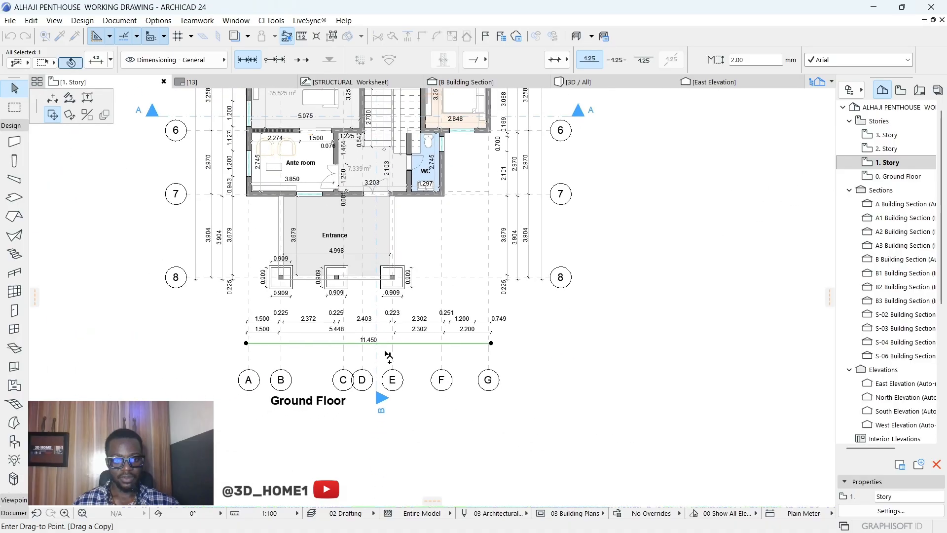
{"action": "scroll", "coordinate": [380, 386], "scroll_direction": "up", "scroll_amount": 4}
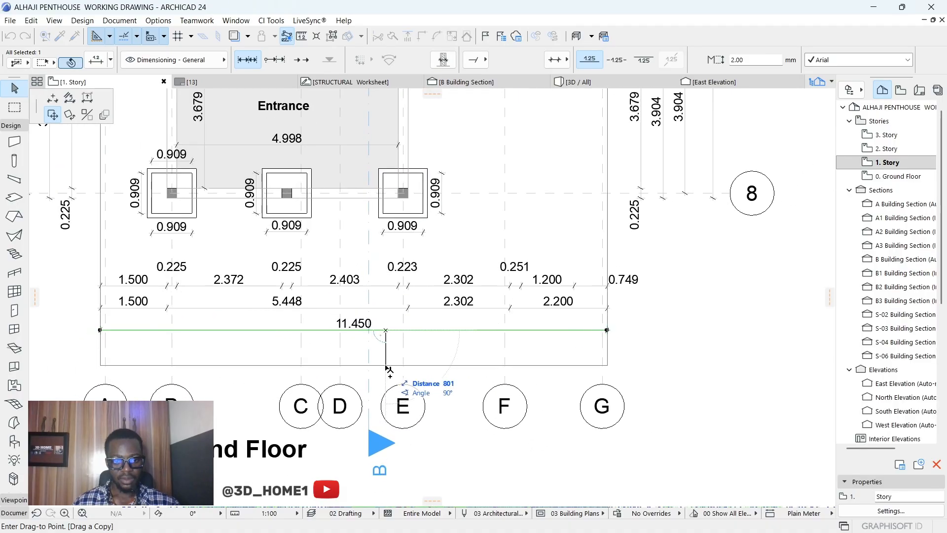
{"action": "left_click", "coordinate": [386, 367]}
Step: Reattach the east end of the original overall south dimension from the wall's outer face to grid line G
{"action": "scroll", "coordinate": [395, 355], "scroll_direction": "up", "scroll_amount": 4}
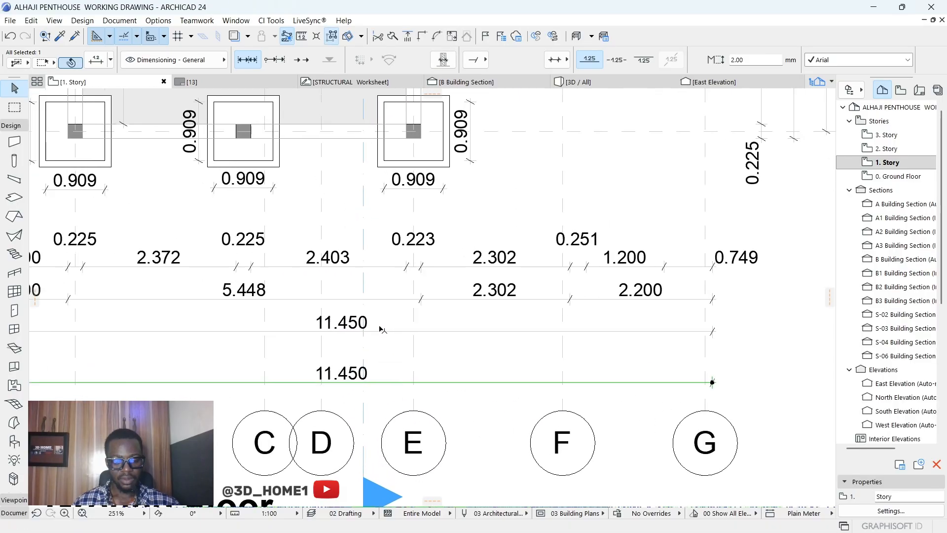
{"action": "scroll", "coordinate": [514, 375], "scroll_direction": "up", "scroll_amount": 5}
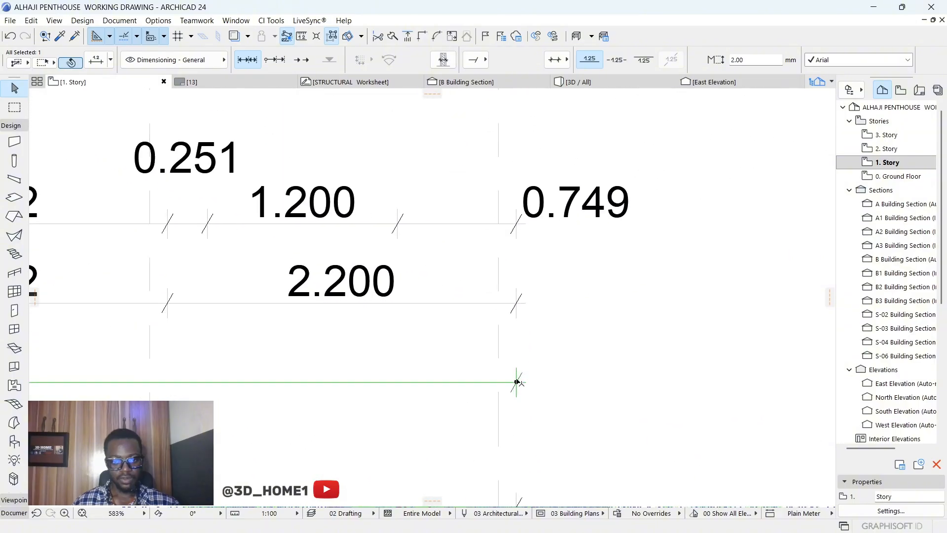
{"action": "left_click", "coordinate": [516, 383]}
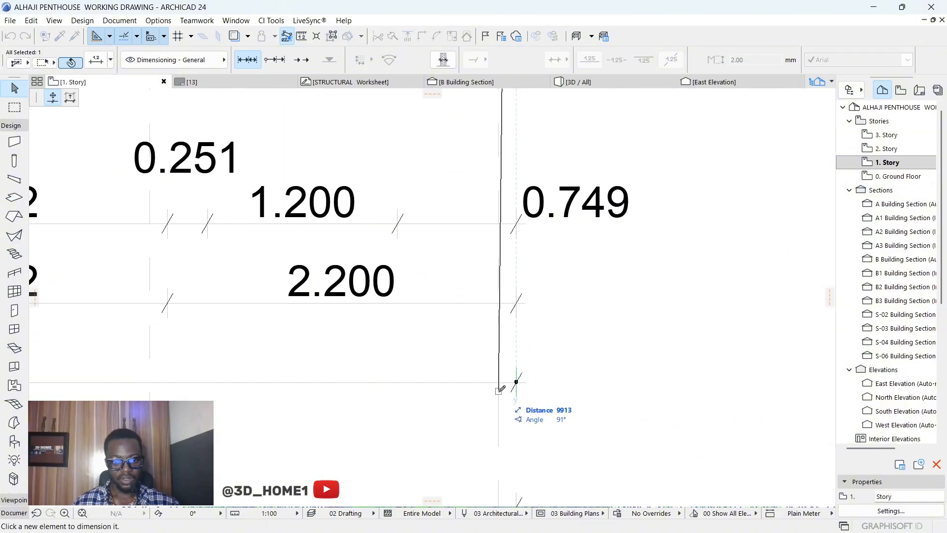
{"action": "left_click", "coordinate": [500, 389]}
{"action": "scroll", "coordinate": [593, 355], "scroll_direction": "down", "scroll_amount": 5}
Step: Reattach the west end of the original overall south dimension from the outer face to grid line A
{"action": "scroll", "coordinate": [255, 370], "scroll_direction": "up", "scroll_amount": 5}
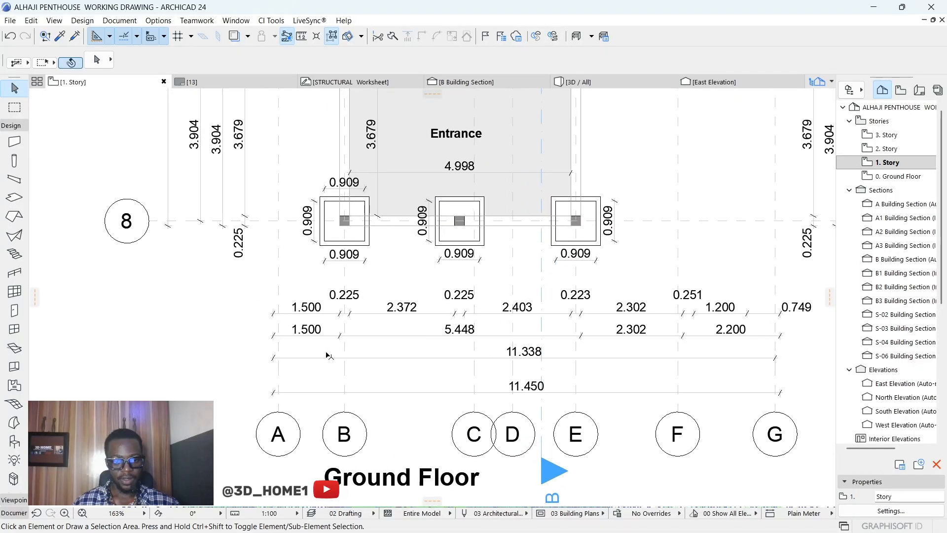
{"action": "scroll", "coordinate": [255, 370], "scroll_direction": "up", "scroll_amount": 1}
{"action": "left_click", "coordinate": [222, 365]}
{"action": "left_click", "coordinate": [222, 366]}
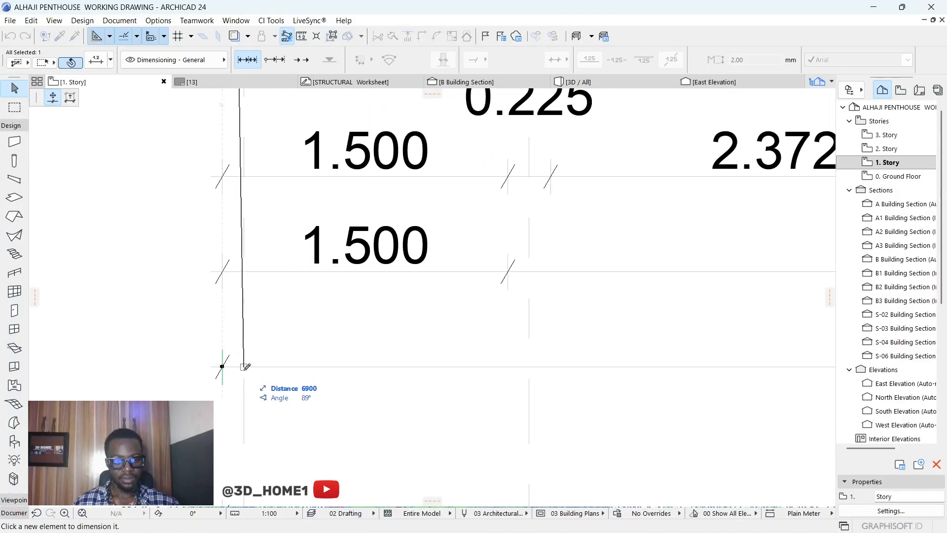
{"action": "left_click", "coordinate": [243, 376]}
{"action": "scroll", "coordinate": [243, 365], "scroll_direction": "down", "scroll_amount": 3}
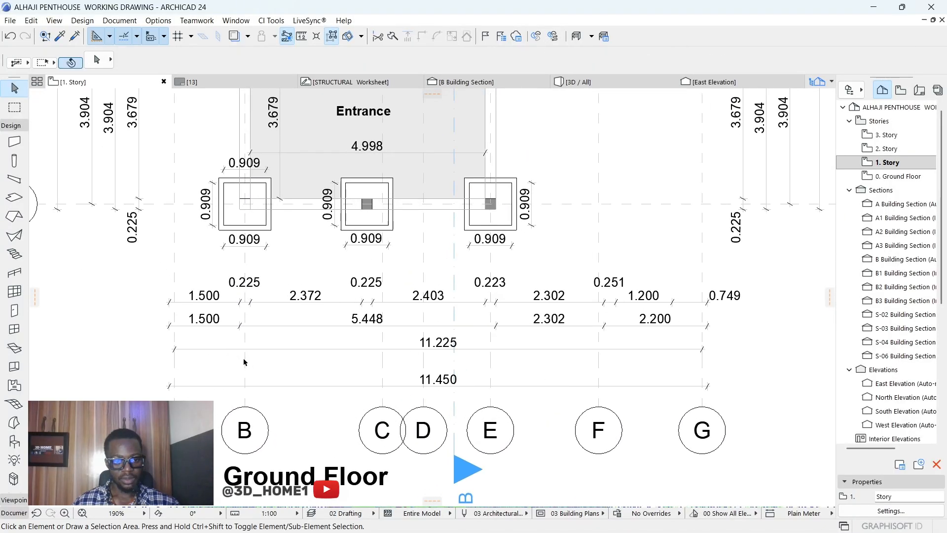
Step: Add dimension points at grid lines B, C and D to the original overall south dimension
{"action": "left_click", "coordinate": [242, 344]}
{"action": "scroll", "coordinate": [245, 345], "scroll_direction": "up", "scroll_amount": 3}
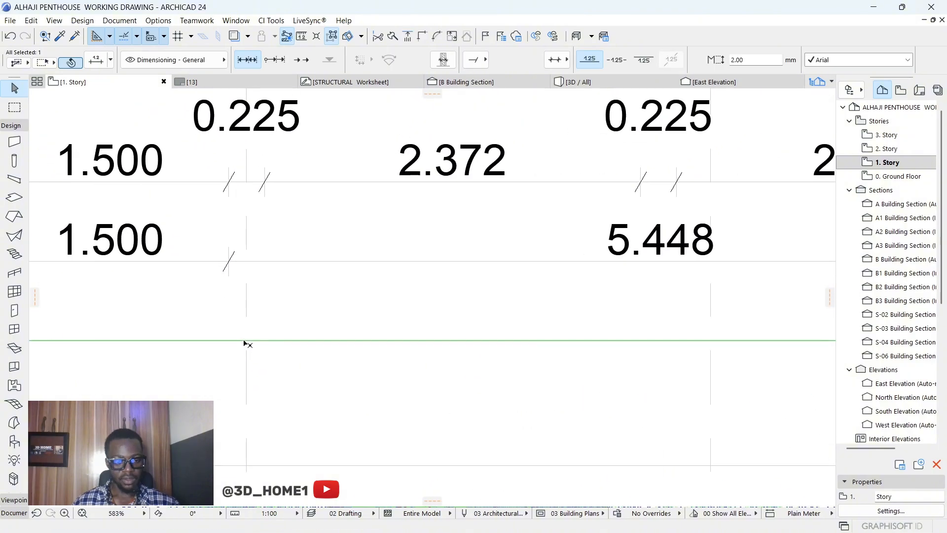
{"action": "scroll", "coordinate": [245, 354], "scroll_direction": "down", "scroll_amount": 4}
{"action": "middle_click_drag", "start_coordinate": [258, 353], "coordinate": [186, 343]}
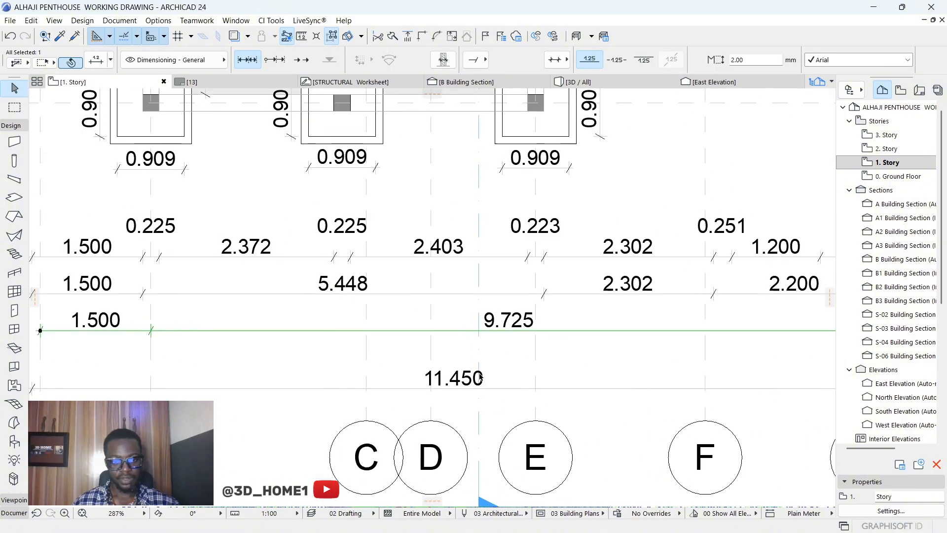
{"action": "scroll", "coordinate": [353, 336], "scroll_direction": "up", "scroll_amount": 1}
{"action": "left_click", "coordinate": [343, 332]}
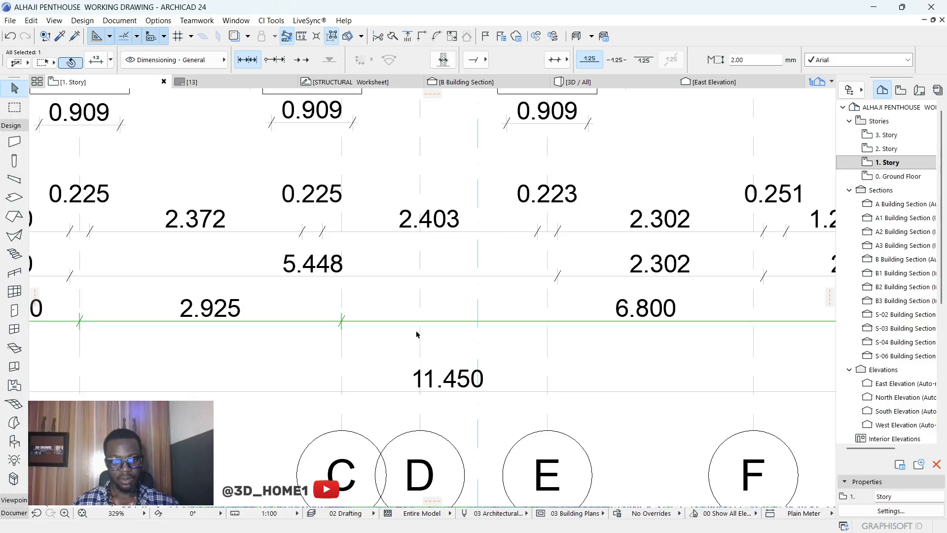
{"action": "left_click", "coordinate": [419, 332]}
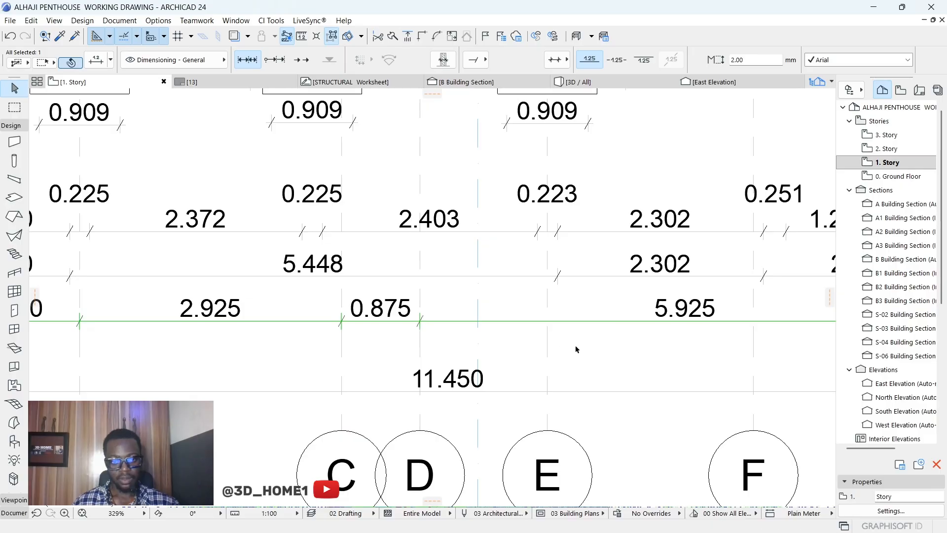
Step: Add dimension points at grid lines E and F to complete the south grid-line chain
{"action": "left_click", "coordinate": [548, 328]}
{"action": "scroll", "coordinate": [490, 327], "scroll_direction": "down", "scroll_amount": 2}
{"action": "scroll", "coordinate": [481, 325], "scroll_direction": "up", "scroll_amount": 1}
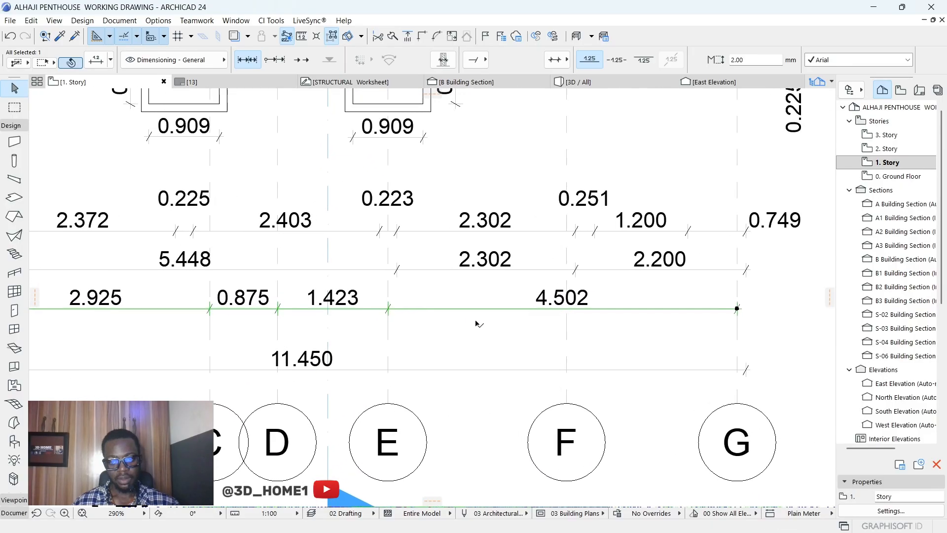
{"action": "scroll", "coordinate": [476, 323], "scroll_direction": "up", "scroll_amount": 1}
{"action": "left_click", "coordinate": [574, 319]}
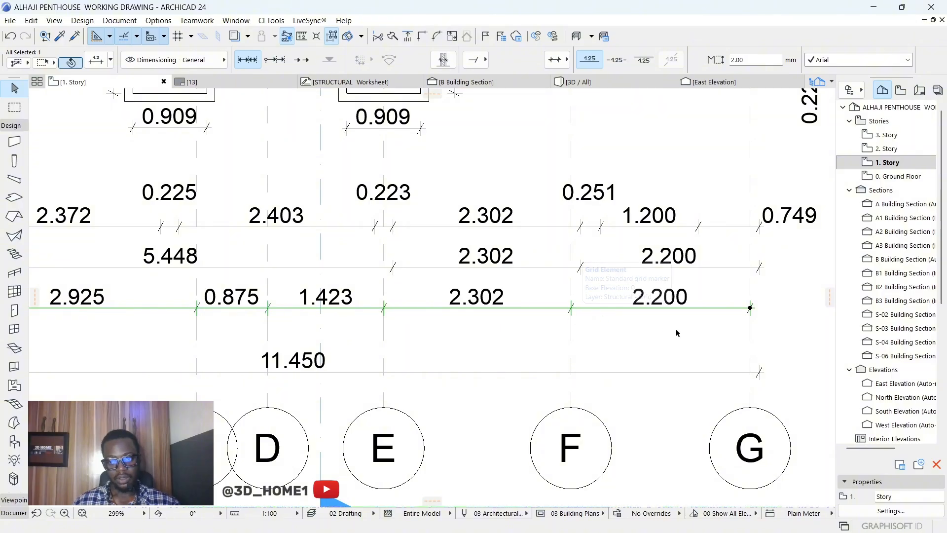
{"action": "key", "text": "Escape"}
Step: Place a copy of the overall north dimension further out, between the original and the lettered grid bubbles
{"action": "scroll", "coordinate": [426, 361], "scroll_direction": "down", "scroll_amount": 3}
{"action": "scroll", "coordinate": [427, 361], "scroll_direction": "down", "scroll_amount": 3}
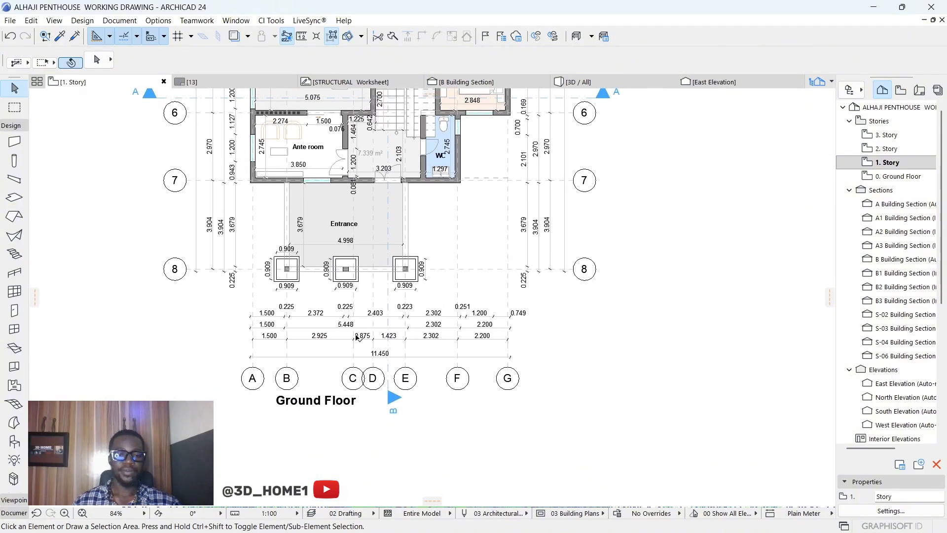
{"action": "scroll", "coordinate": [405, 365], "scroll_direction": "up", "scroll_amount": 2}
{"action": "scroll", "coordinate": [381, 370], "scroll_direction": "down", "scroll_amount": 4}
{"action": "scroll", "coordinate": [381, 371], "scroll_direction": "up", "scroll_amount": 5}
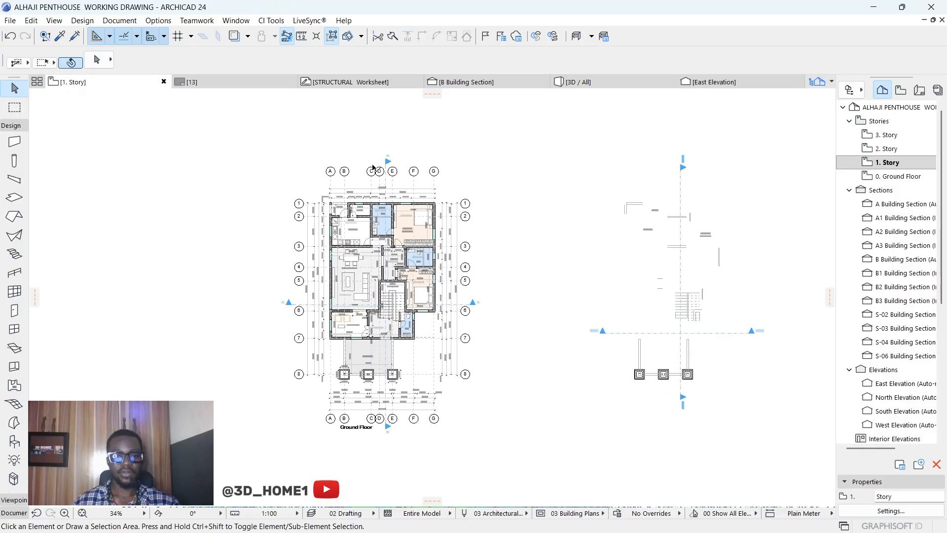
{"action": "left_click", "coordinate": [349, 271]}
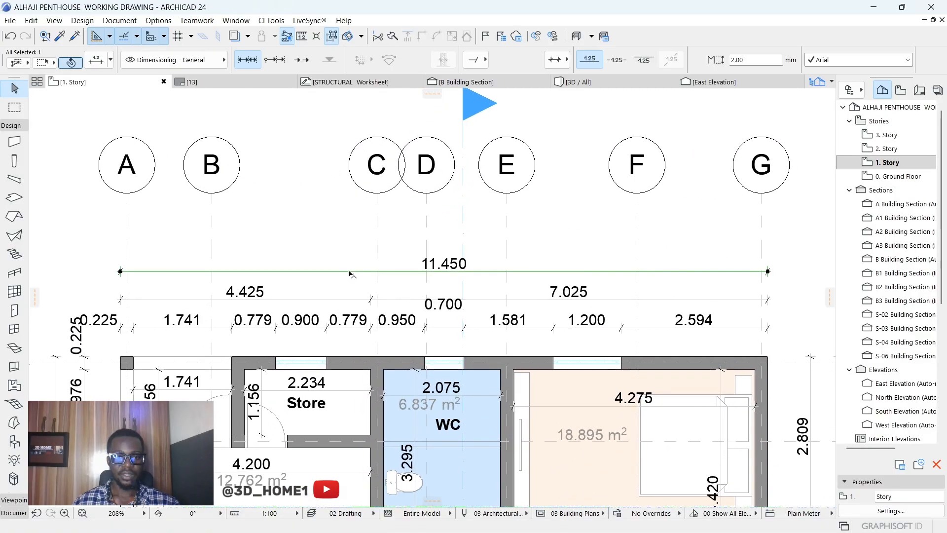
{"action": "left_click", "coordinate": [348, 272]}
{"action": "left_click", "coordinate": [351, 230]}
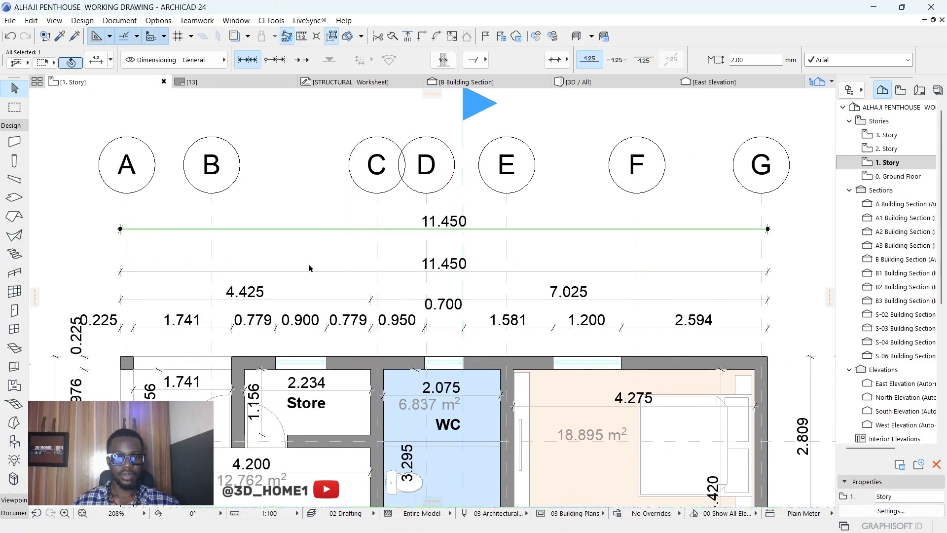
{"action": "key", "text": "Escape"}
Step: Reattach the west end of the original overall north dimension from the wall's outer face to grid line A
{"action": "left_click", "coordinate": [143, 275]}
{"action": "scroll", "coordinate": [145, 272], "scroll_direction": "up", "scroll_amount": 3}
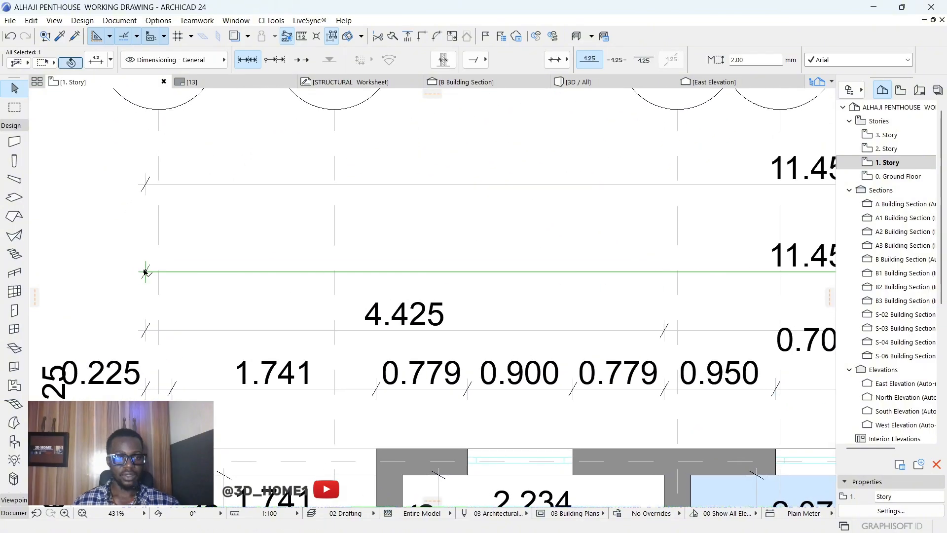
{"action": "left_click", "coordinate": [145, 271]}
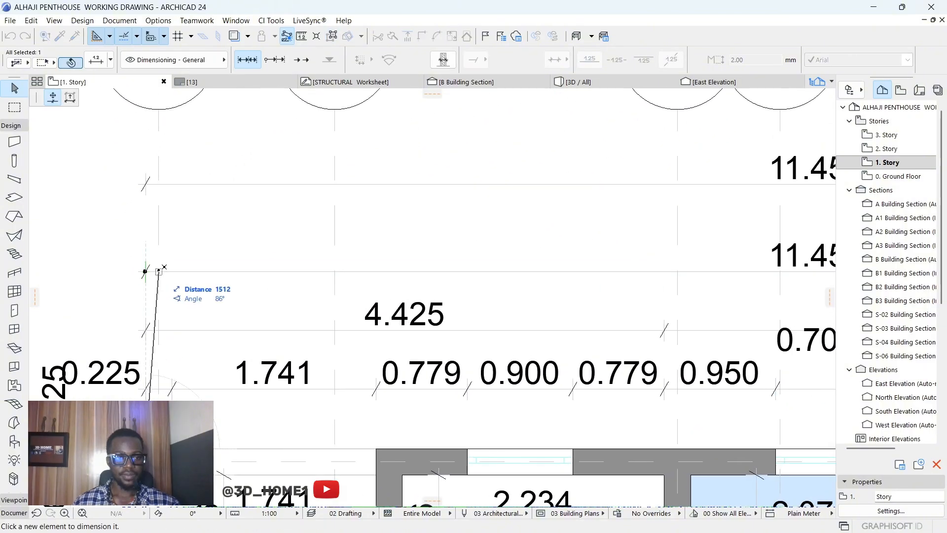
{"action": "left_click", "coordinate": [159, 270]}
{"action": "key", "text": "Escape"}
Step: Reattach the east end of the original overall north dimension from the wall's outer face to grid line G
{"action": "scroll", "coordinate": [134, 274], "scroll_direction": "down", "scroll_amount": 8}
{"action": "scroll", "coordinate": [259, 293], "scroll_direction": "up", "scroll_amount": 8}
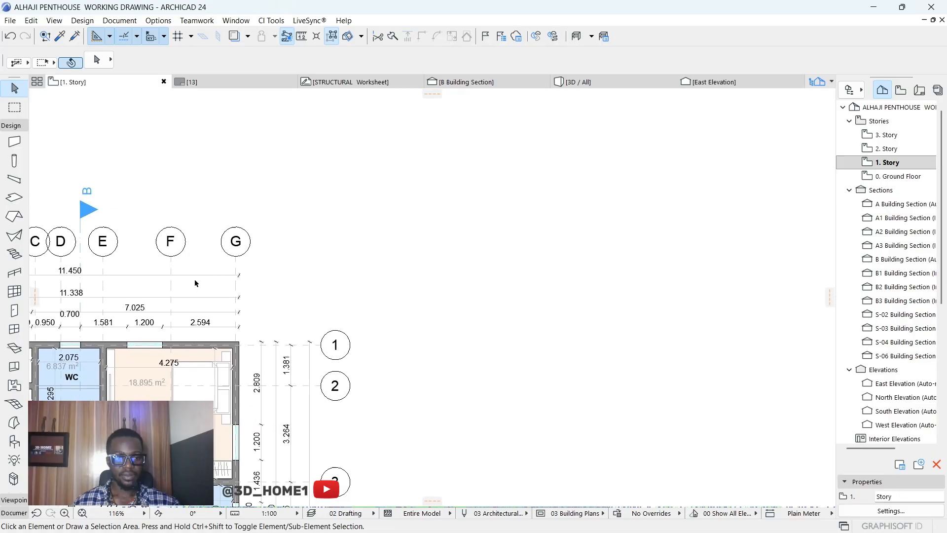
{"action": "left_click", "coordinate": [320, 326]}
{"action": "left_click", "coordinate": [321, 325]}
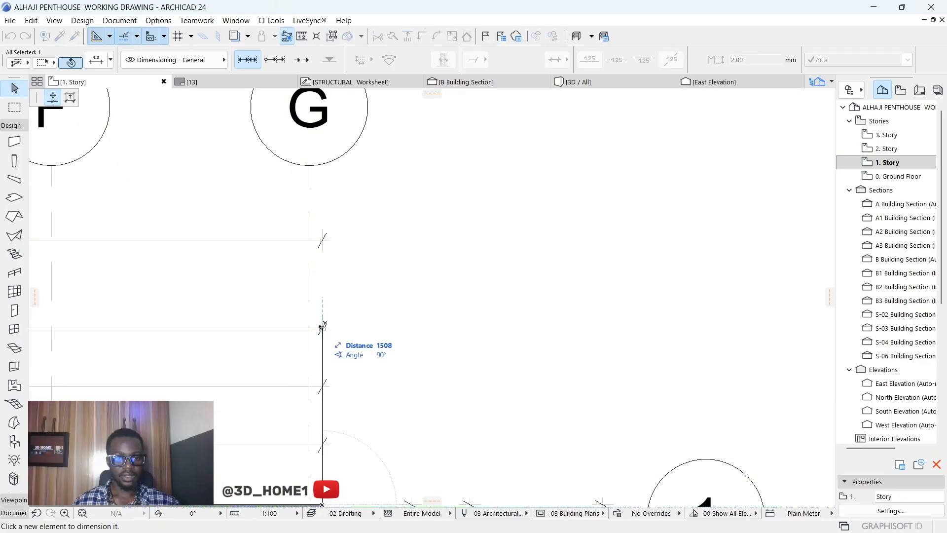
{"action": "left_click", "coordinate": [309, 326]}
{"action": "key", "text": "Escape"}
Step: Add dimension points at grid lines B and C to the original overall north dimension
{"action": "scroll", "coordinate": [374, 337], "scroll_direction": "down", "scroll_amount": 8}
{"action": "scroll", "coordinate": [285, 340], "scroll_direction": "up", "scroll_amount": 8}
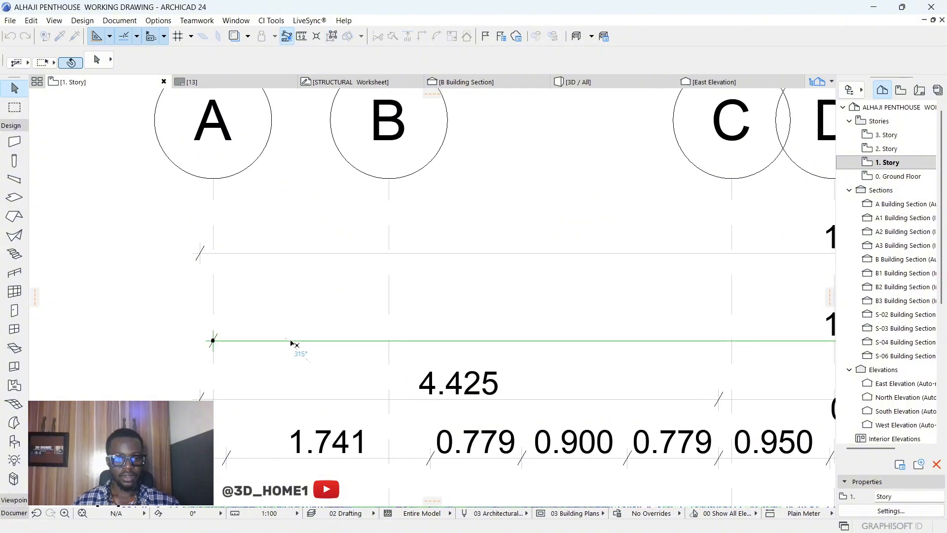
{"action": "left_click", "coordinate": [291, 340]}
{"action": "left_click", "coordinate": [388, 345]}
{"action": "scroll", "coordinate": [387, 345], "scroll_direction": "down", "scroll_amount": 3}
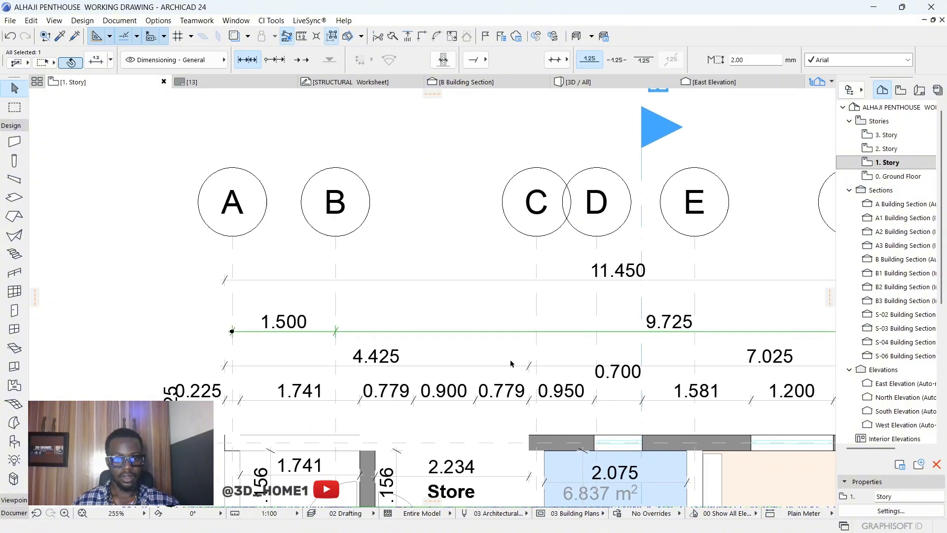
{"action": "scroll", "coordinate": [550, 332], "scroll_direction": "up", "scroll_amount": 2}
{"action": "left_click", "coordinate": [549, 322]}
Step: Add dimension points at grid lines D, E and F to complete the north grid-line chain
{"action": "scroll", "coordinate": [327, 293], "scroll_direction": "down", "scroll_amount": 3}
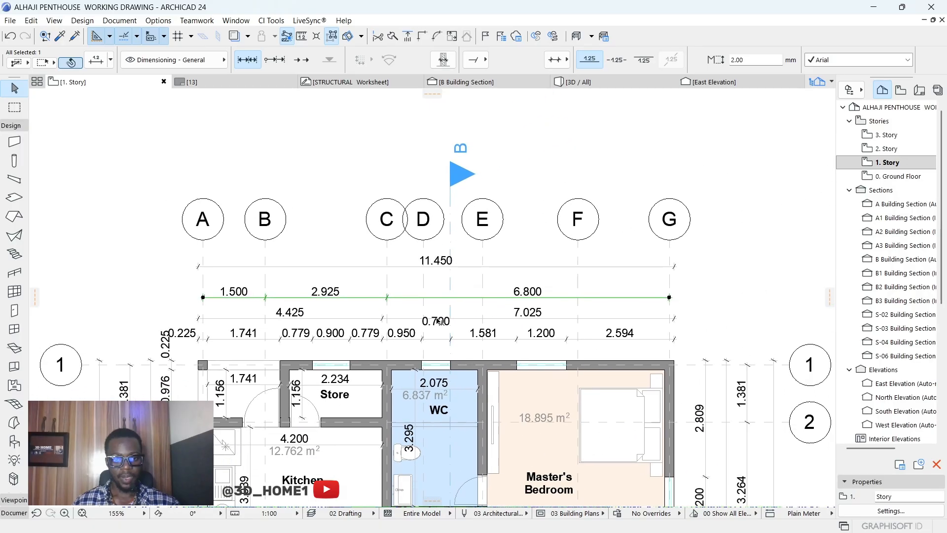
{"action": "scroll", "coordinate": [447, 277], "scroll_direction": "up", "scroll_amount": 3}
{"action": "left_click", "coordinate": [400, 286]}
{"action": "scroll", "coordinate": [264, 269], "scroll_direction": "down", "scroll_amount": 3}
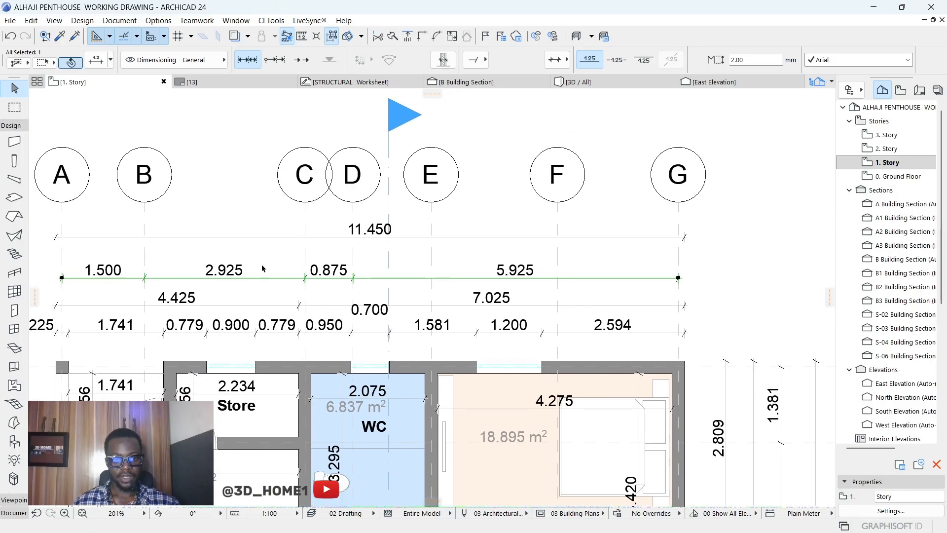
{"action": "scroll", "coordinate": [372, 282], "scroll_direction": "up", "scroll_amount": 2}
{"action": "left_click", "coordinate": [365, 274]}
{"action": "scroll", "coordinate": [271, 261], "scroll_direction": "down", "scroll_amount": 3}
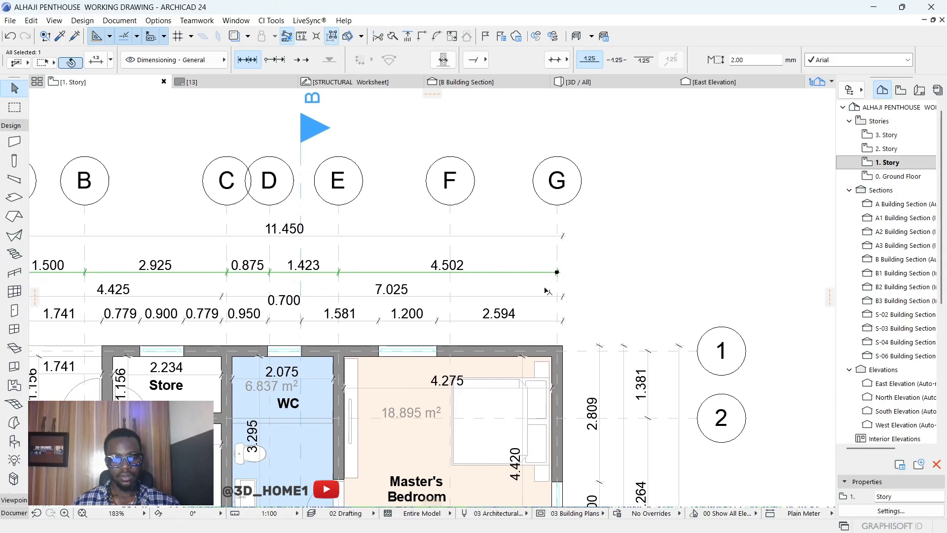
{"action": "scroll", "coordinate": [542, 278], "scroll_direction": "up", "scroll_amount": 3}
{"action": "left_click", "coordinate": [398, 269]}
{"action": "key", "text": "Escape"}
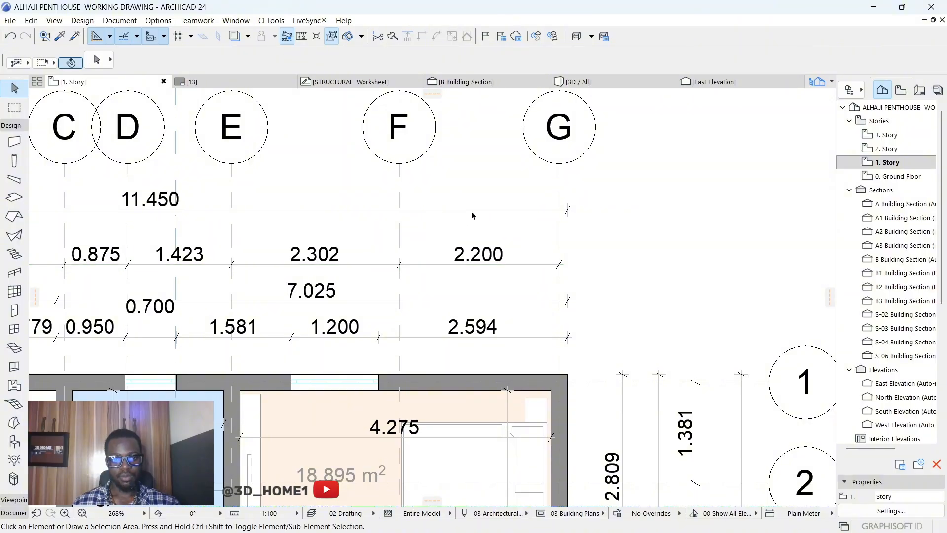
Step: Review the exterior dimension chains around all four sides of the ground floor plan
{"action": "scroll", "coordinate": [468, 296], "scroll_direction": "down", "scroll_amount": 6}
{"action": "scroll", "coordinate": [468, 313], "scroll_direction": "up", "scroll_amount": 3}
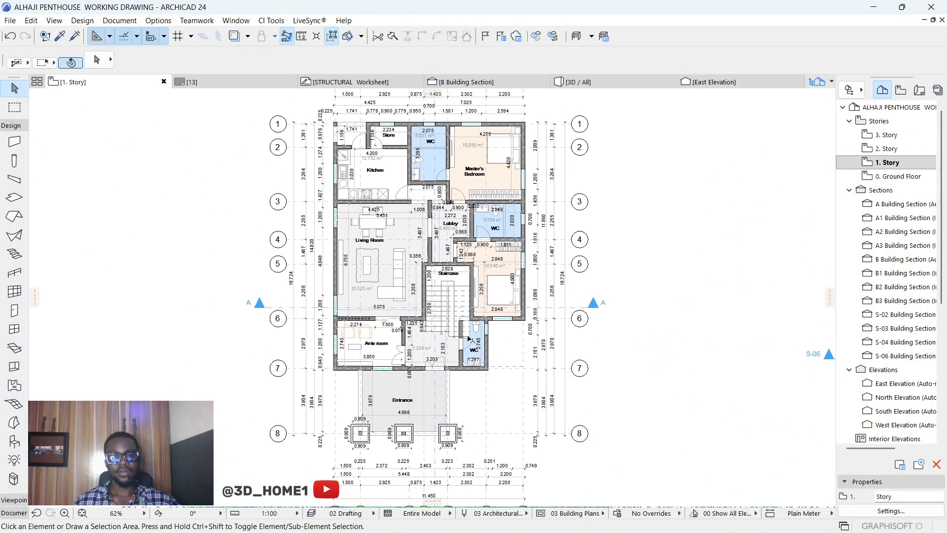
{"action": "scroll", "coordinate": [409, 313], "scroll_direction": "down", "scroll_amount": 2}
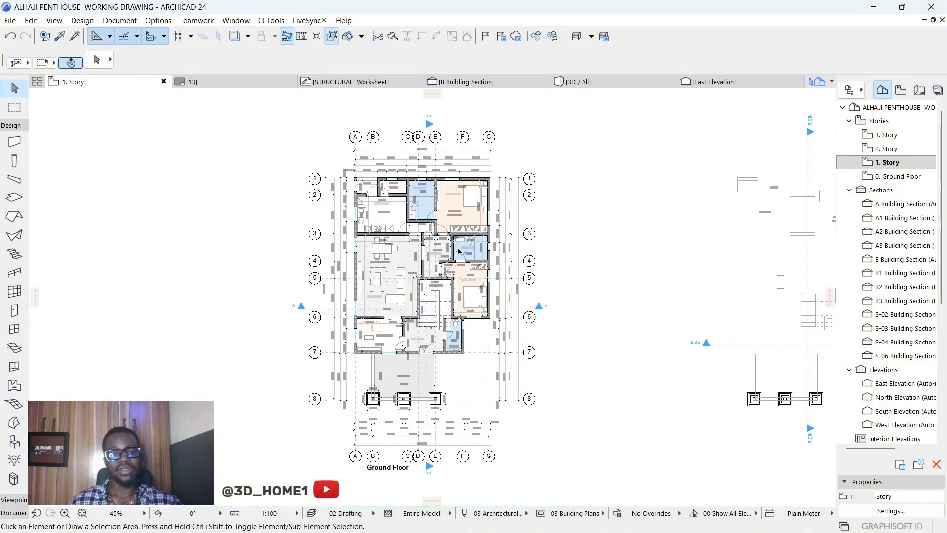
{"action": "scroll", "coordinate": [459, 252], "scroll_direction": "up", "scroll_amount": 3}
{"action": "scroll", "coordinate": [414, 243], "scroll_direction": "down", "scroll_amount": 3}
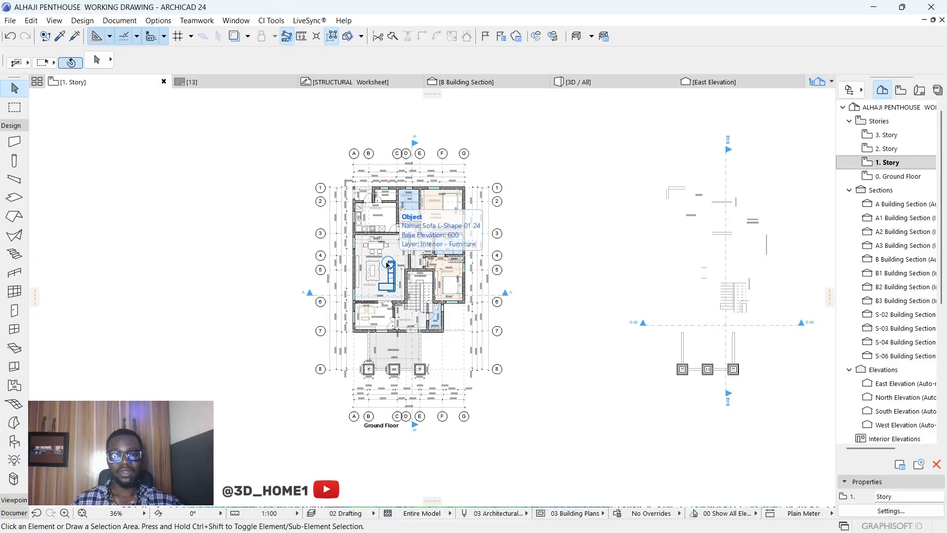
{"action": "scroll", "coordinate": [403, 255], "scroll_direction": "up", "scroll_amount": 1}
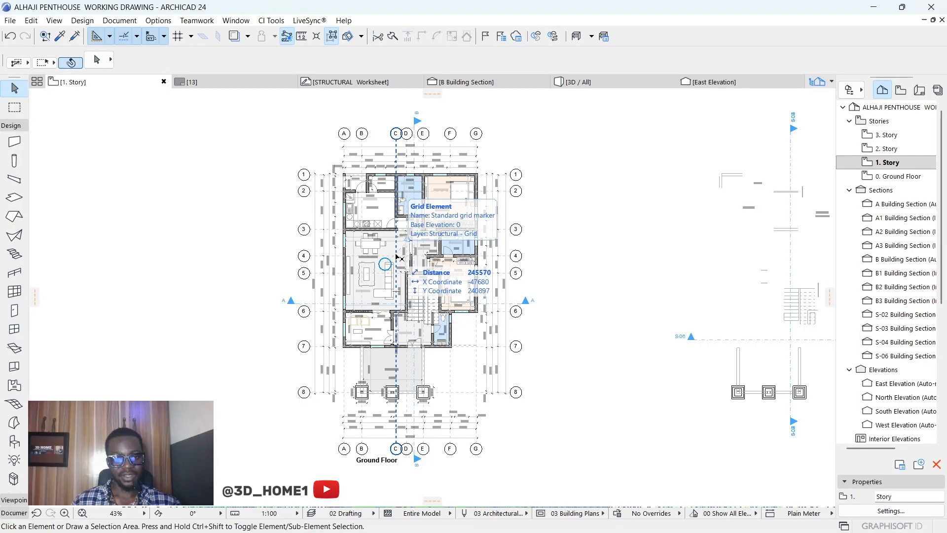
{"action": "scroll", "coordinate": [358, 270], "scroll_direction": "up", "scroll_amount": 1}
{"action": "scroll", "coordinate": [347, 226], "scroll_direction": "down", "scroll_amount": 1}
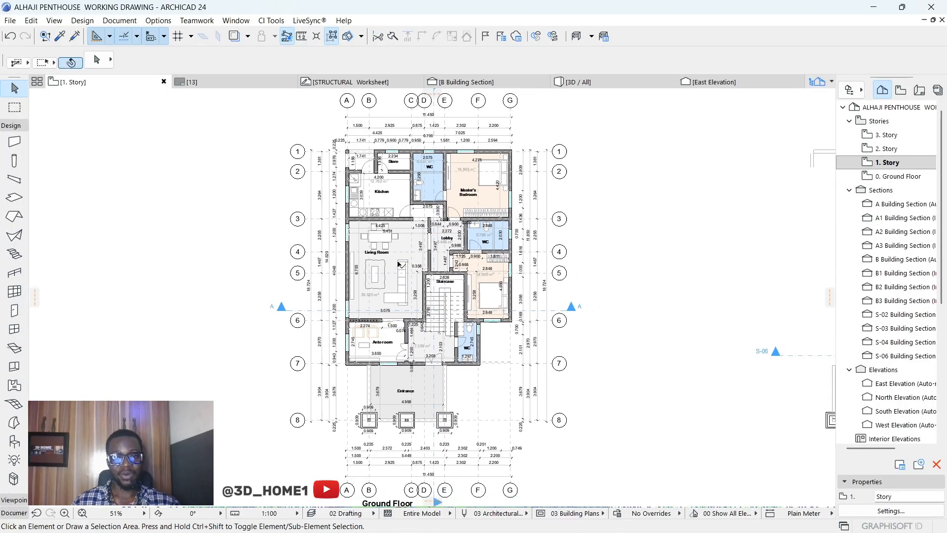